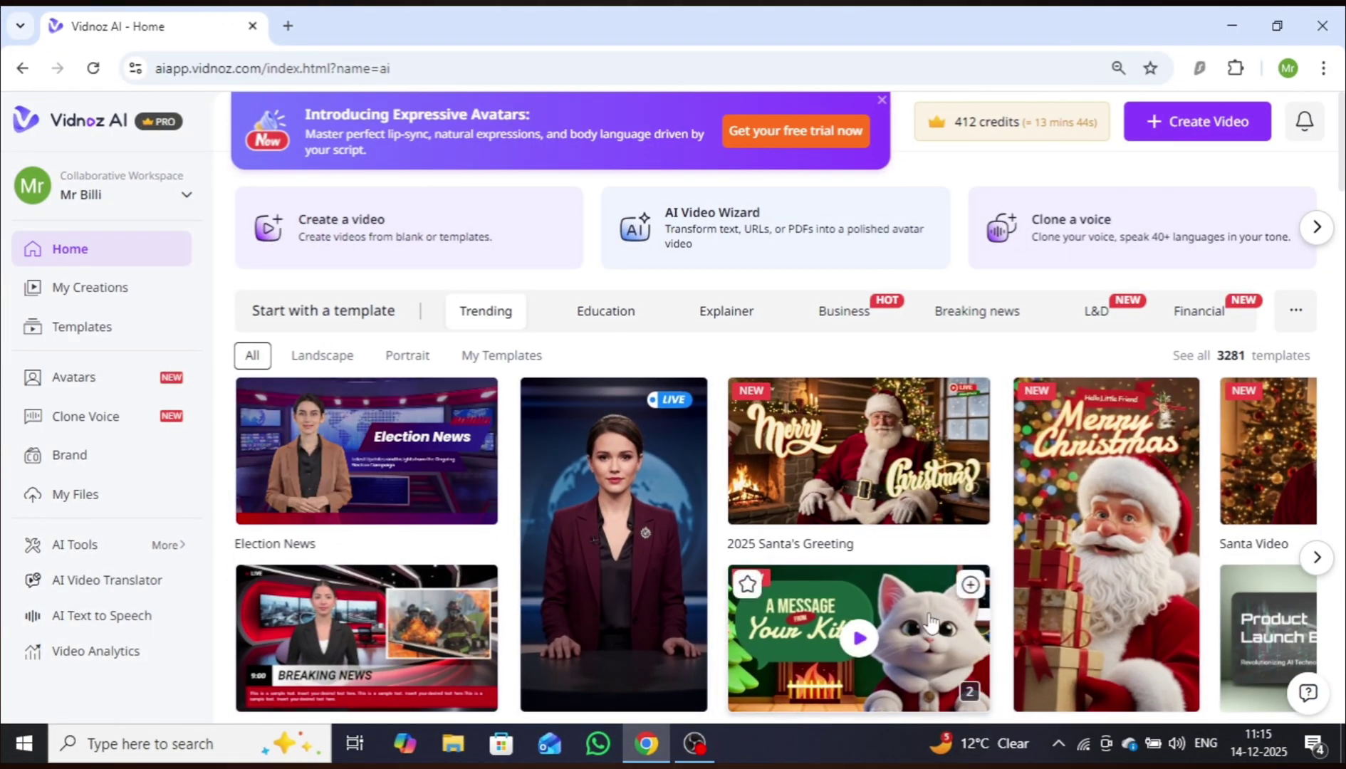
# Scroll down the home page past the templates and avatar collections to Expressive Avatars.
pyautogui.scroll(-5, 930, 622)
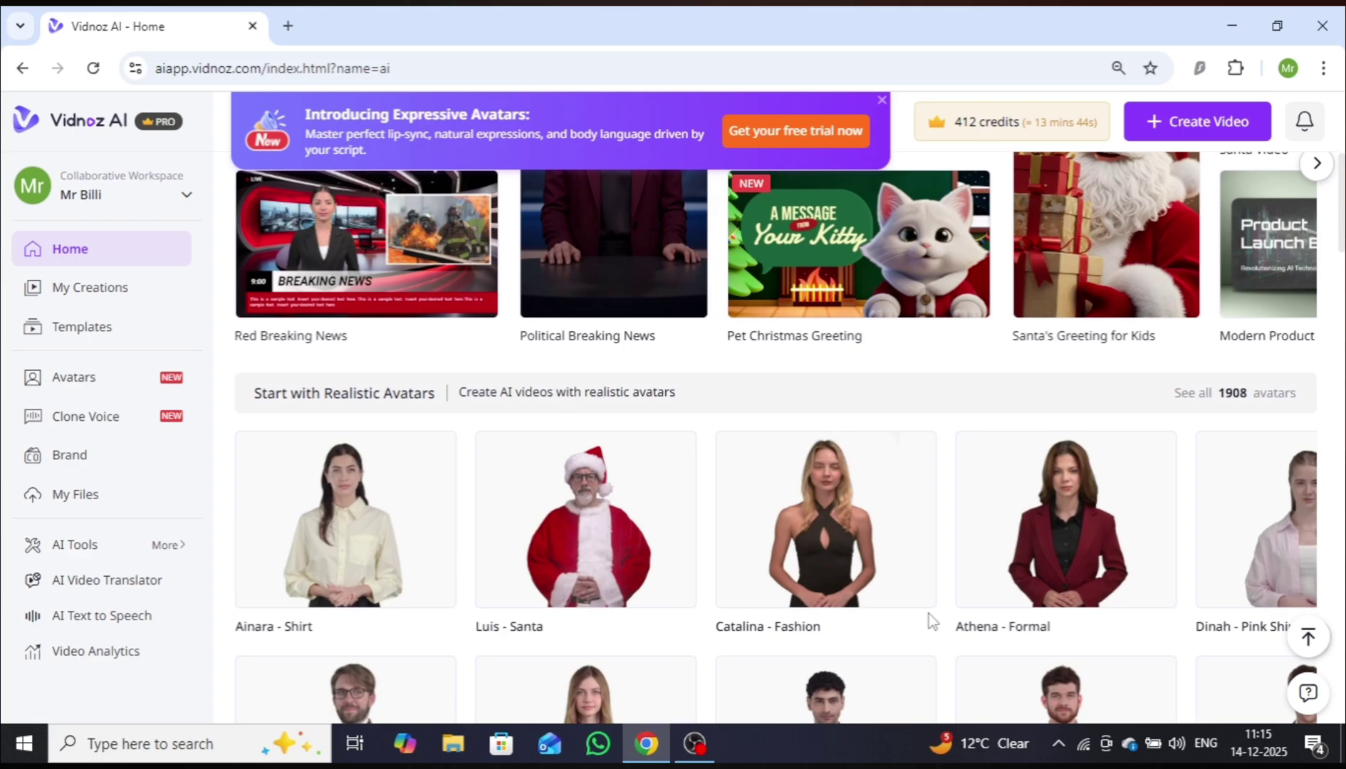
pyautogui.scroll(-10, 929, 614)
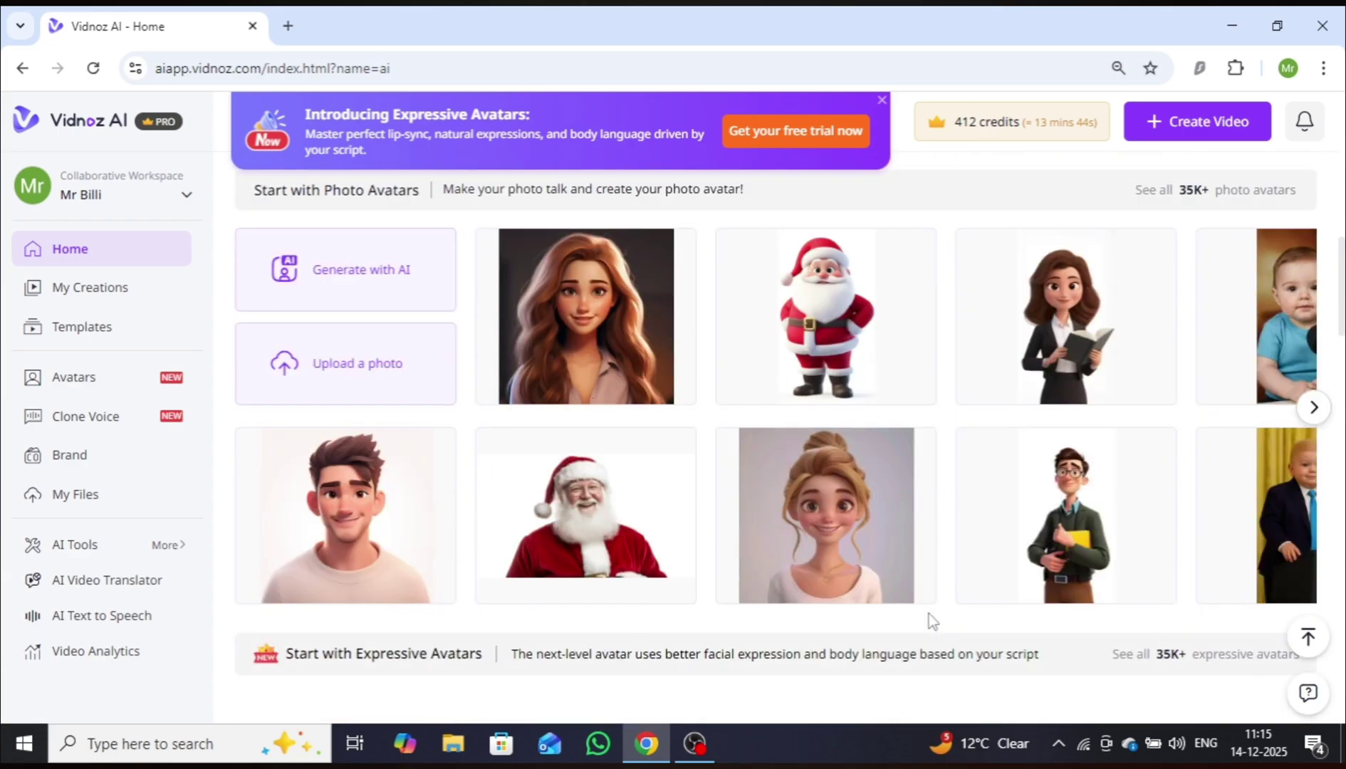
pyautogui.scroll(-5, 929, 614)
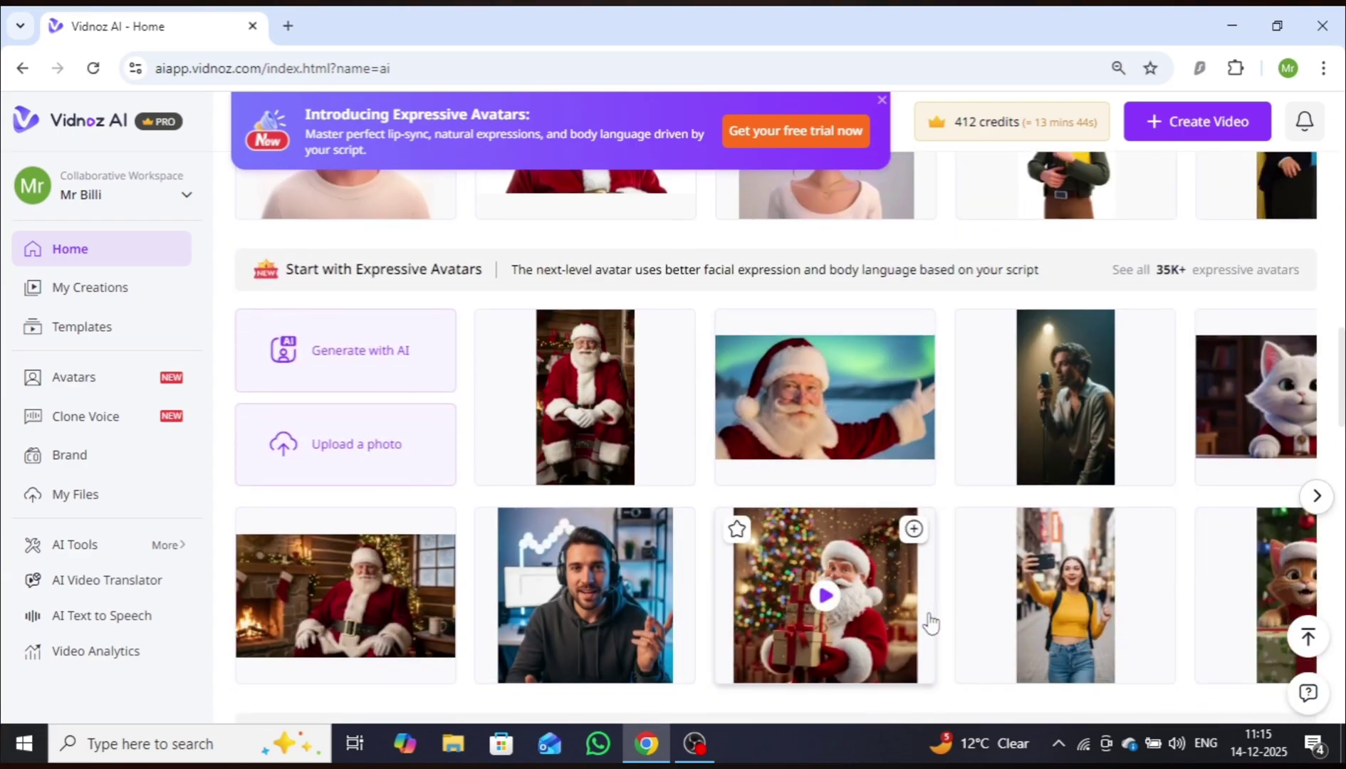
# Open the Singer expressive avatar preview, watch it full screen, then close it.
pyautogui.click(1116, 437)
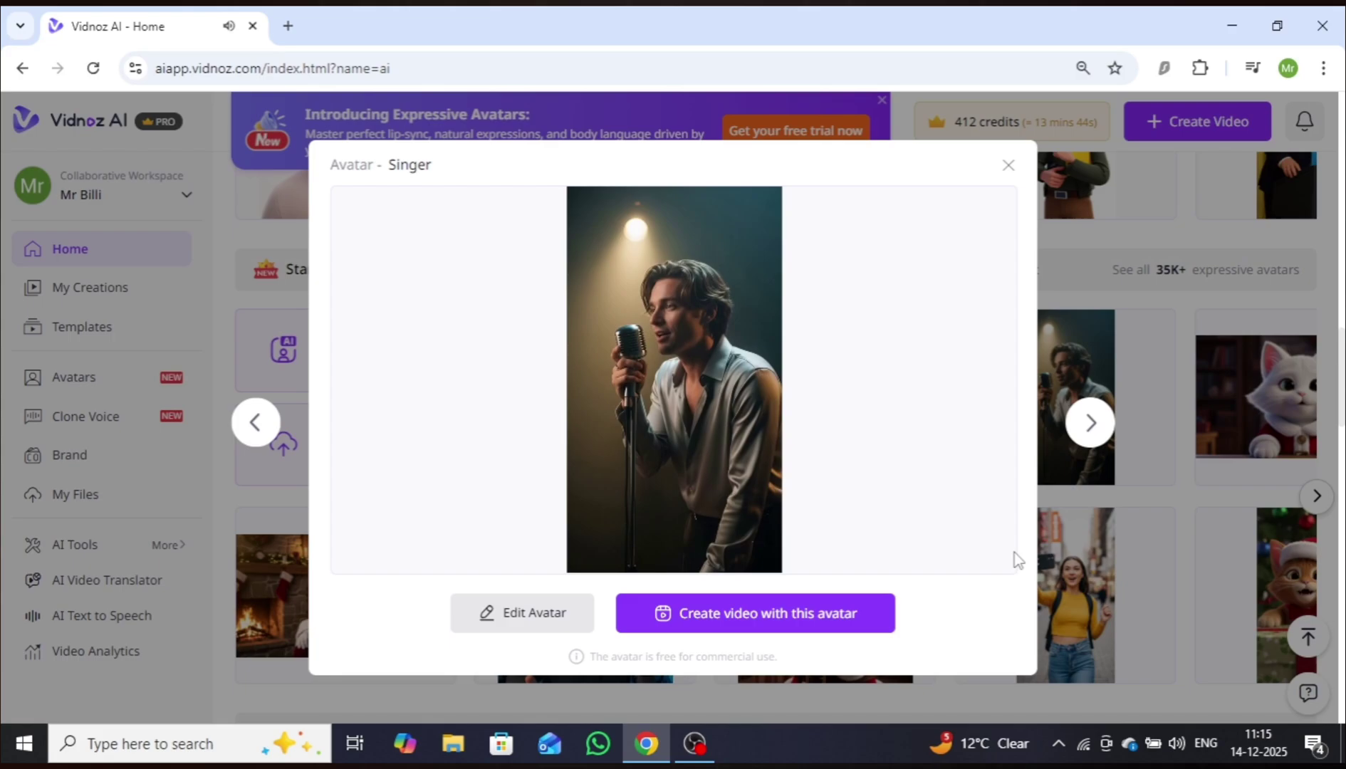
pyautogui.click(990, 546)
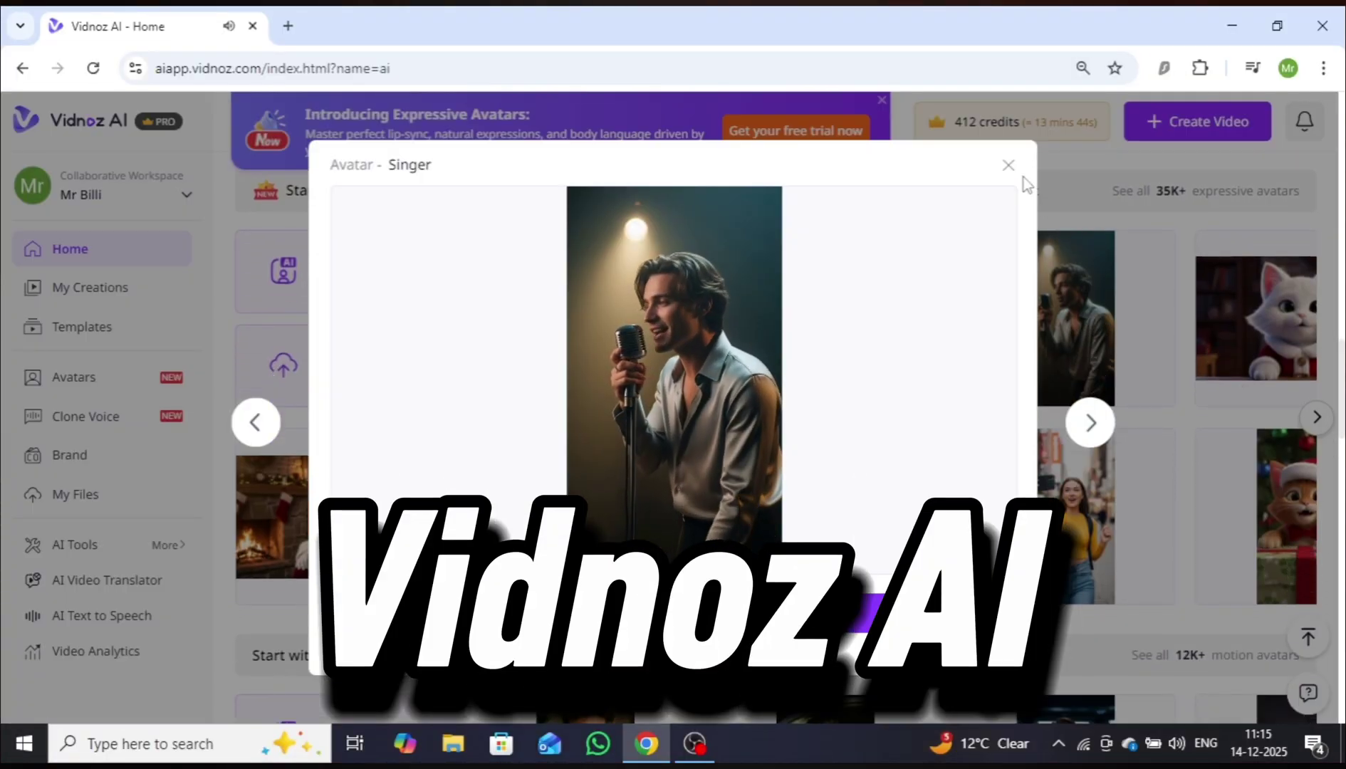
pyautogui.click(1008, 166)
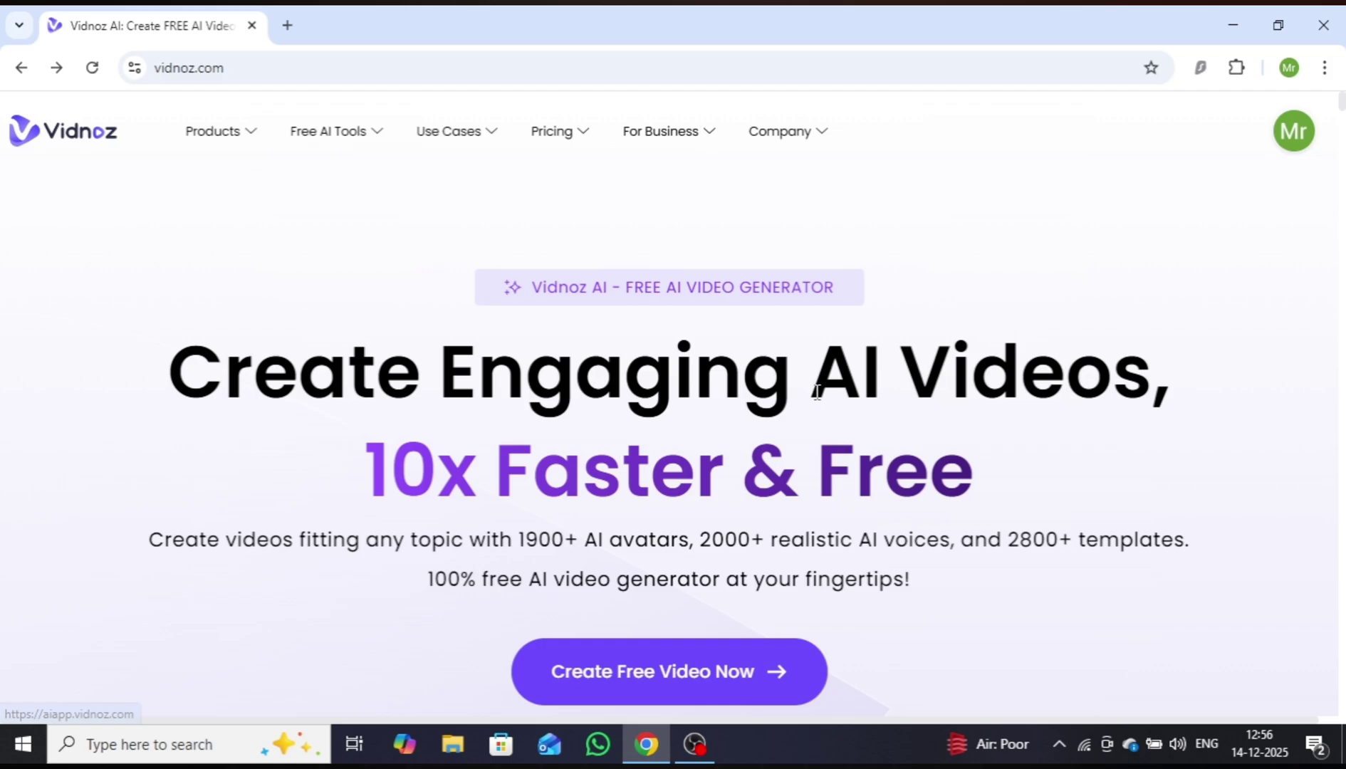
# Enter the Vidnoz AI app from the website with Create Free Video Now.
pyautogui.click(683, 668)
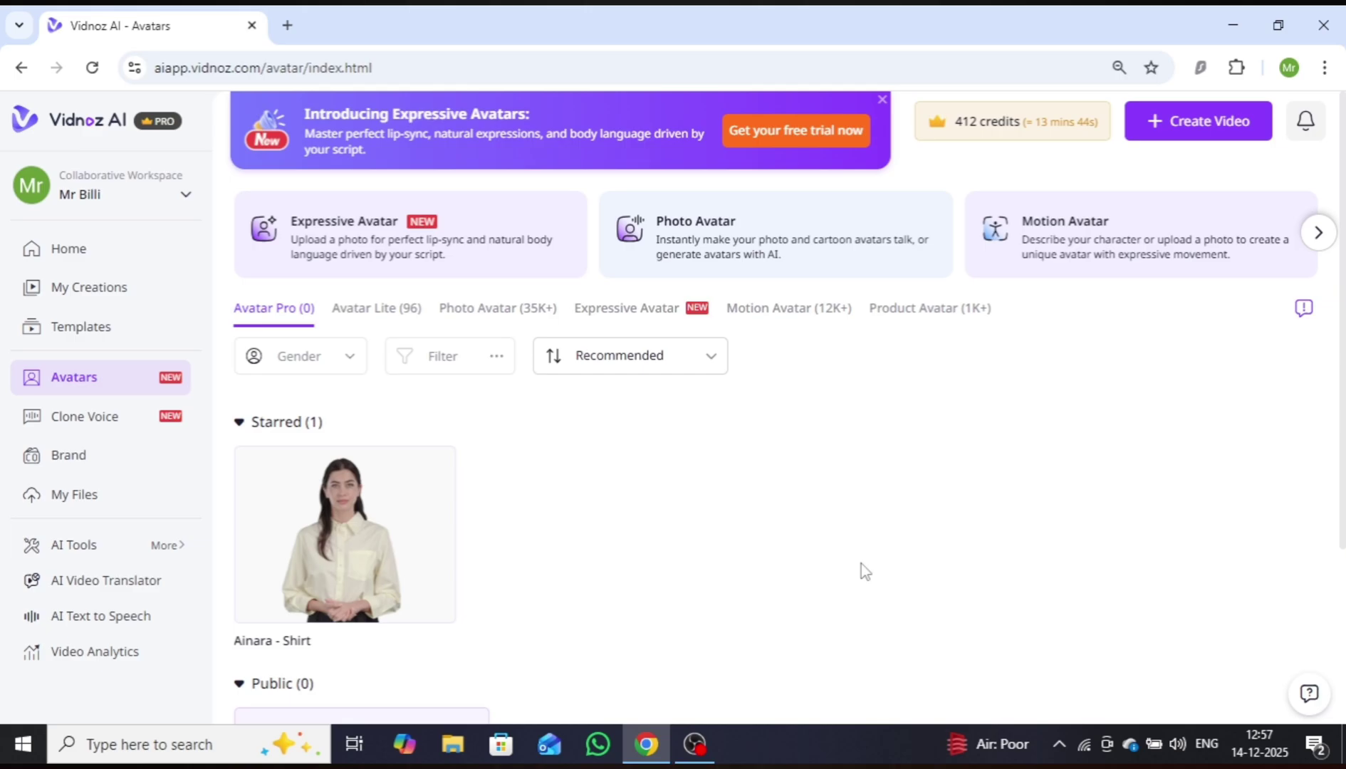
pyautogui.moveTo(370, 240)
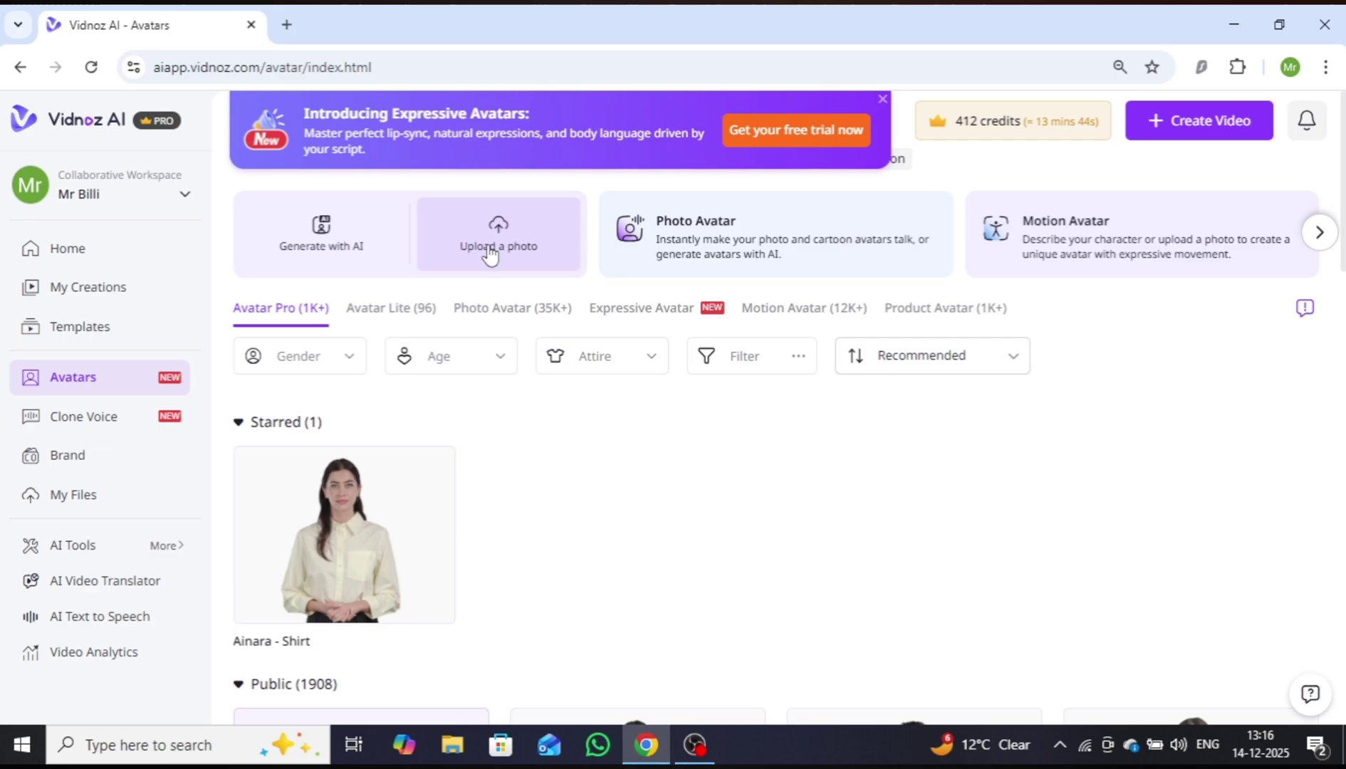
pyautogui.click(356, 233)
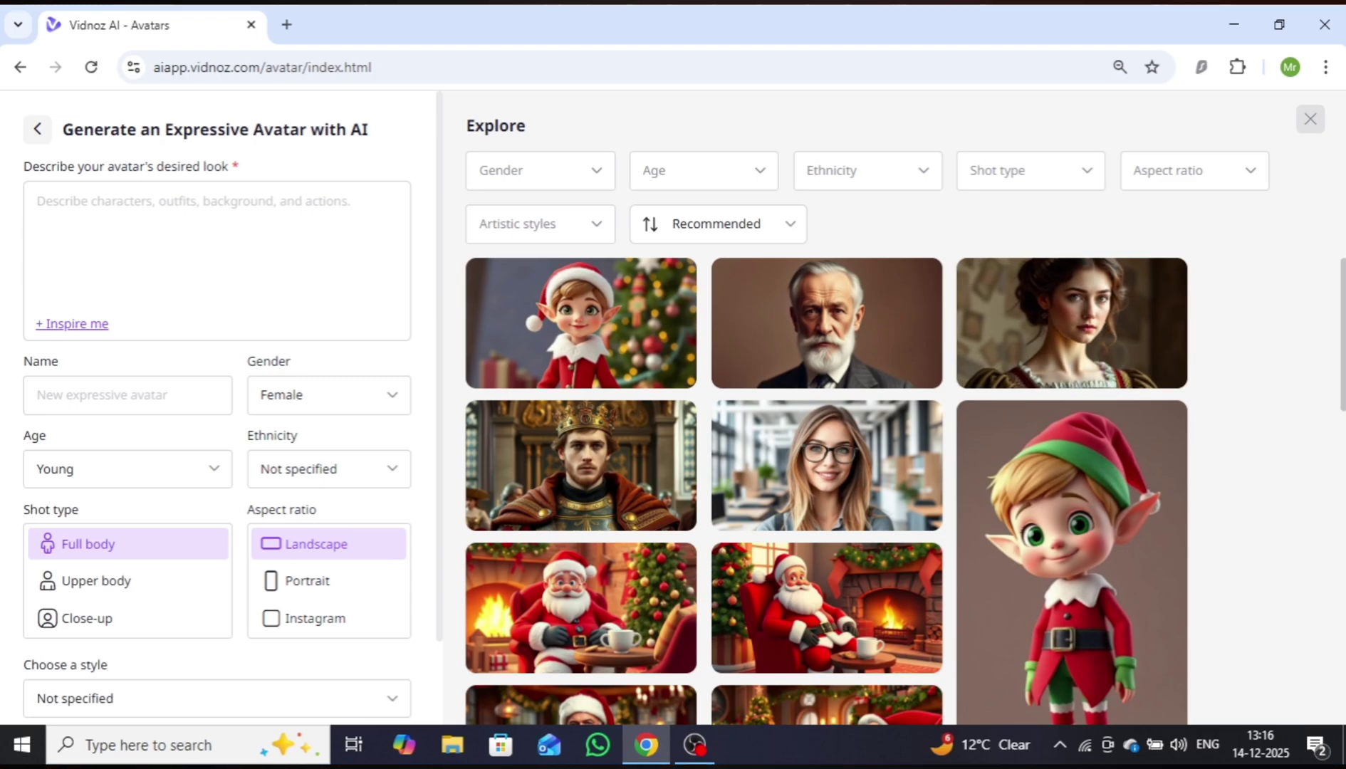
pyautogui.scroll(-4, 826, 491)
pyautogui.scroll(-4, 826, 492)
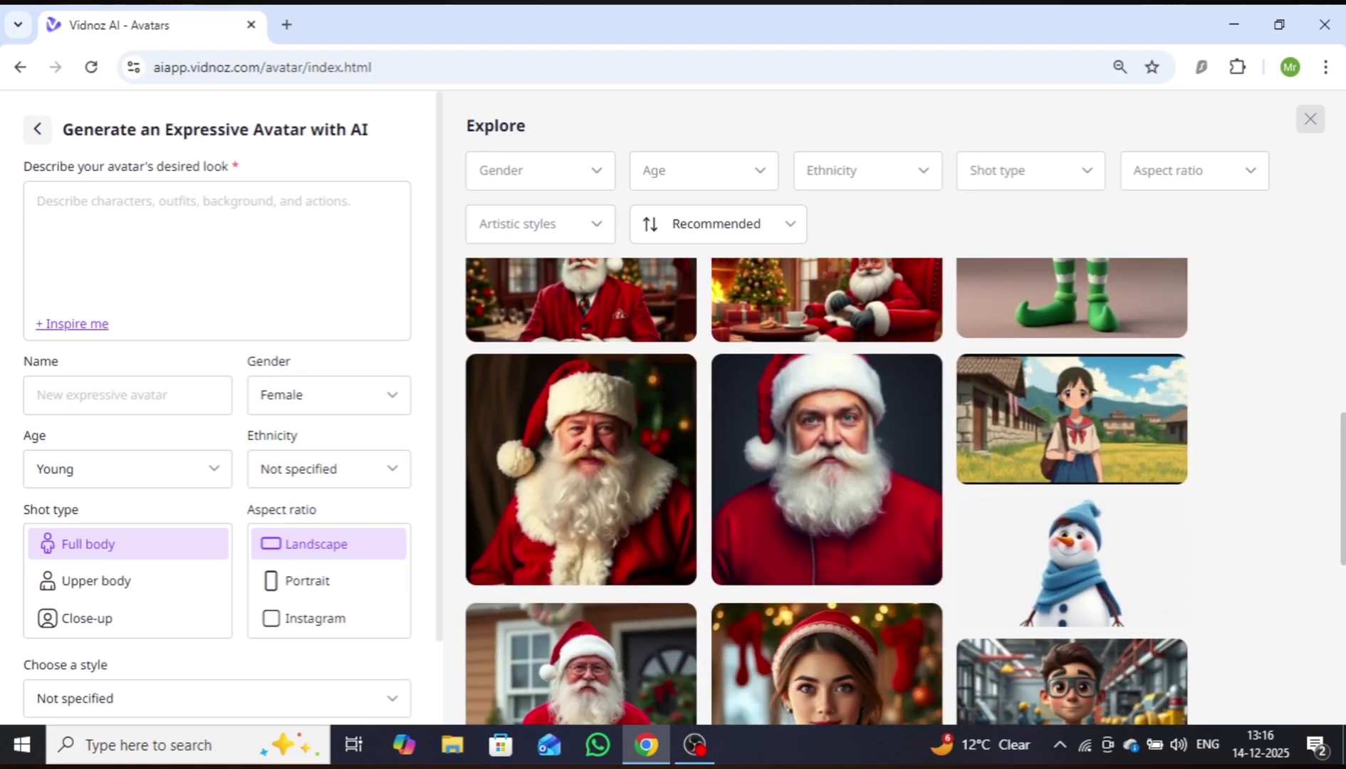
pyautogui.scroll(-4, 826, 491)
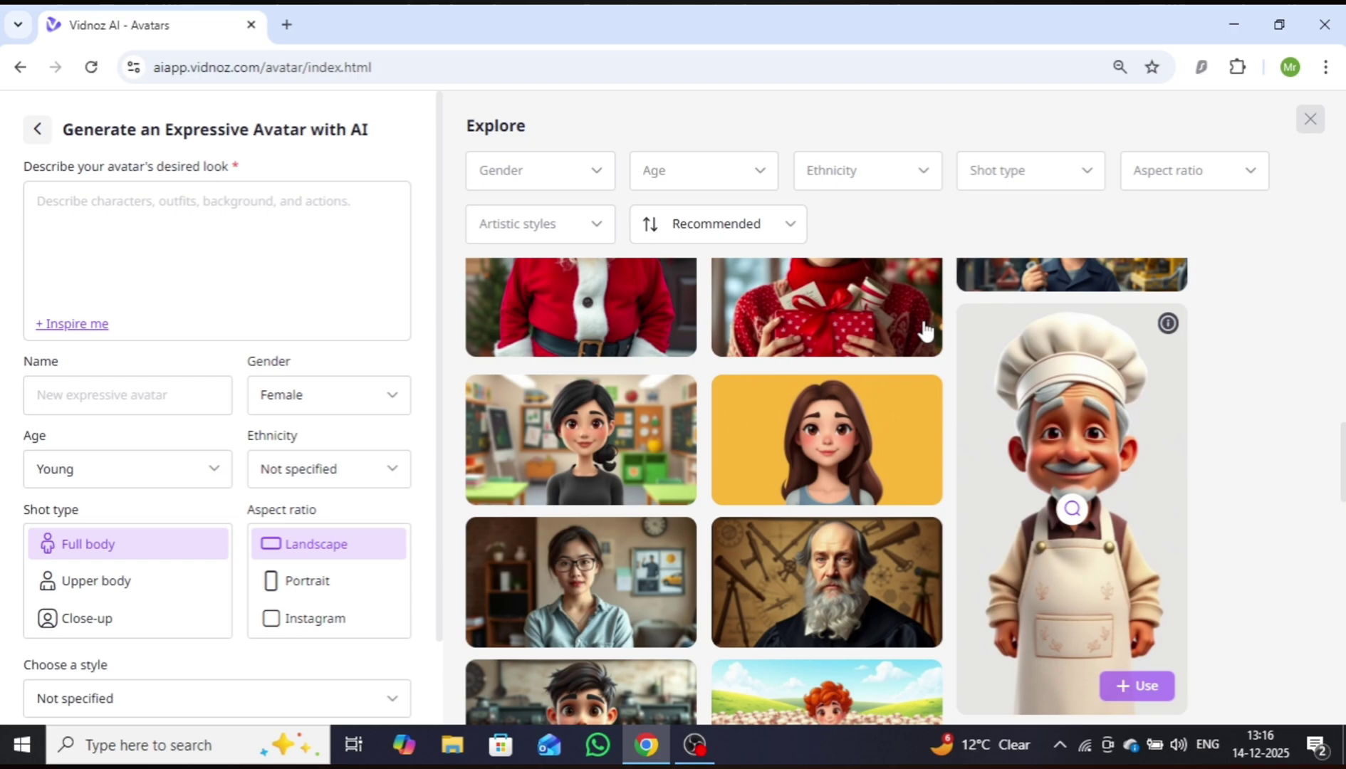
# Create Avatar 6 from the photo of the smiling man with headphones.
pyautogui.click(37, 132)
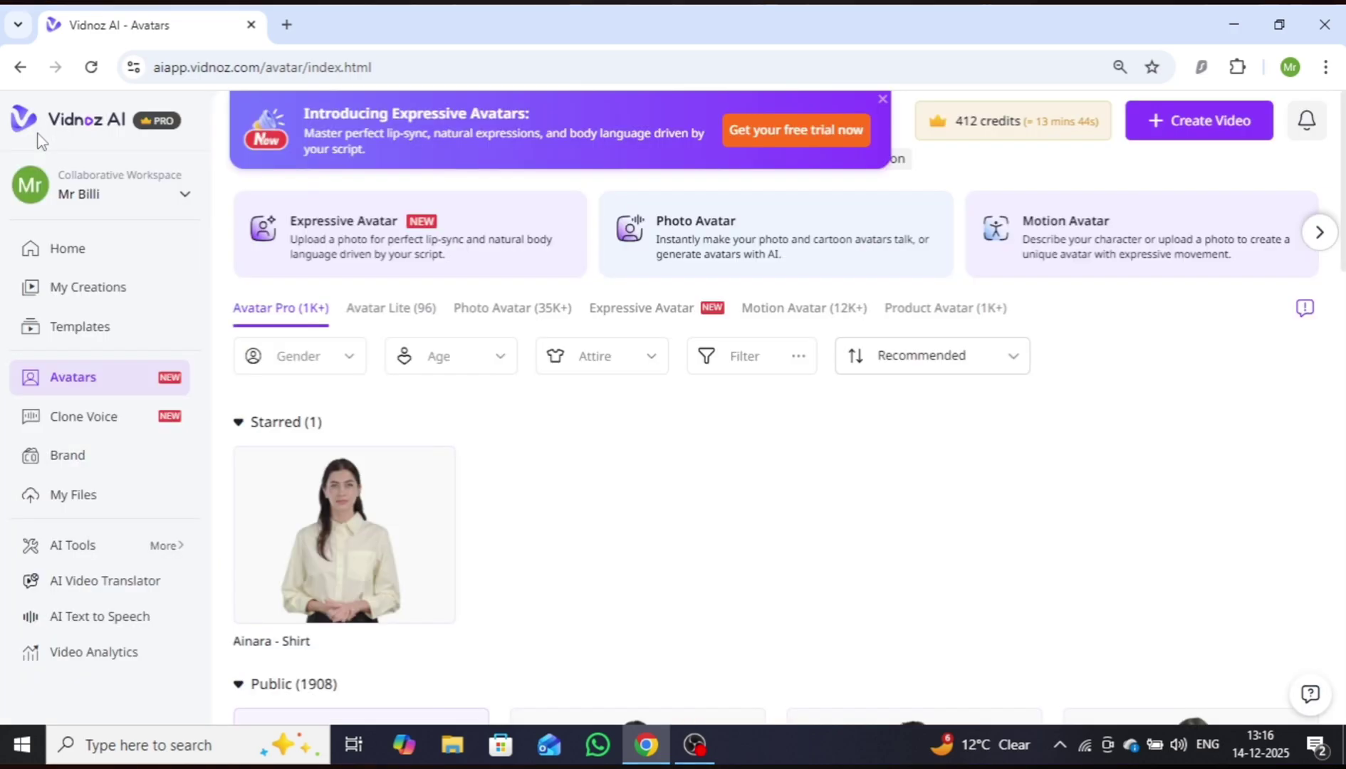
pyautogui.moveTo(481, 269)
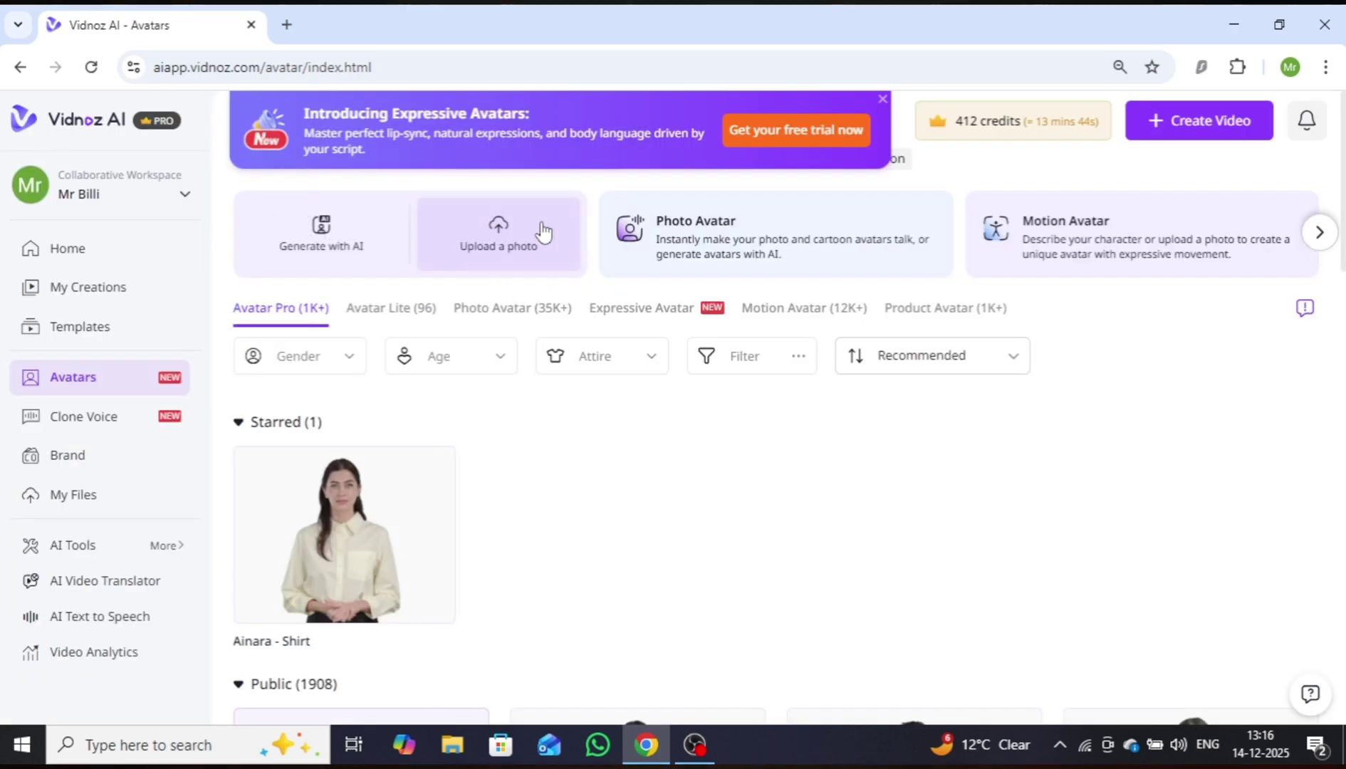
pyautogui.click(501, 239)
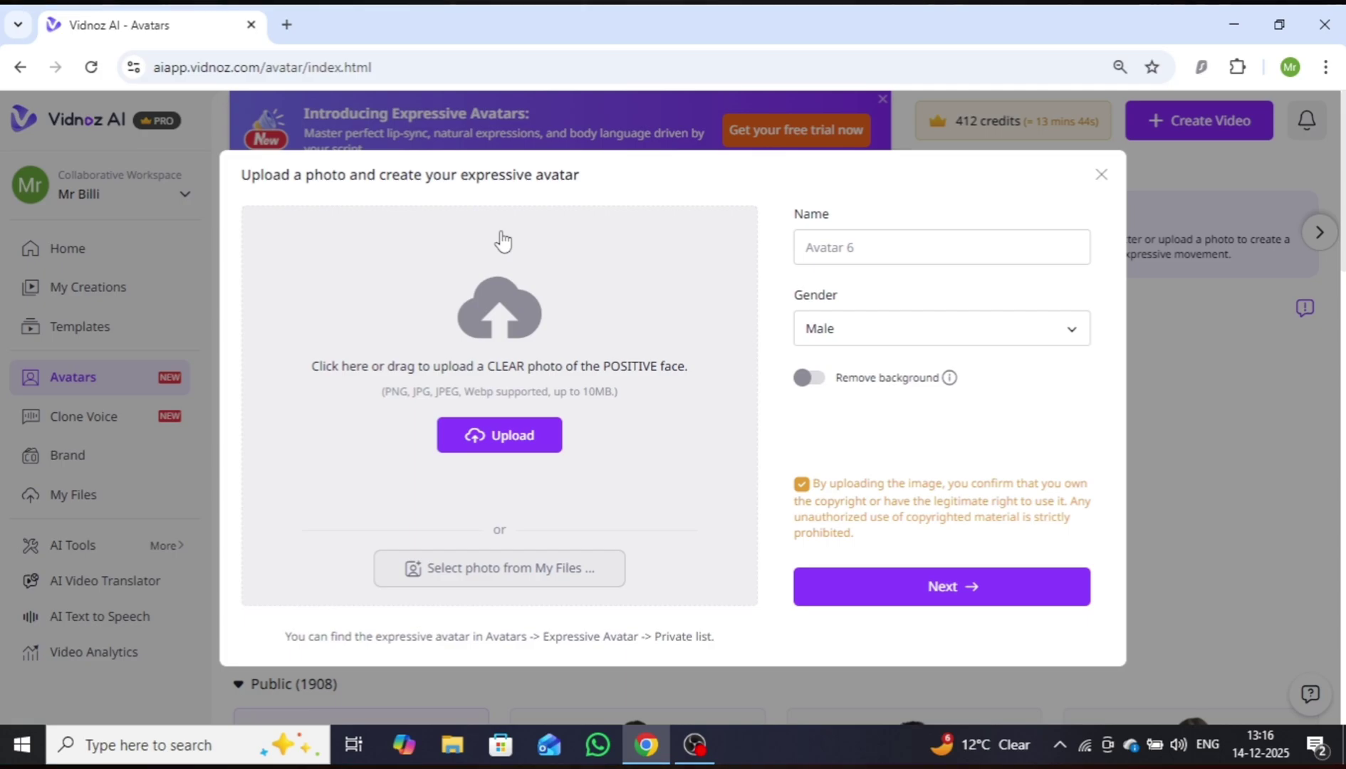
pyautogui.click(501, 436)
pyautogui.click(500, 302)
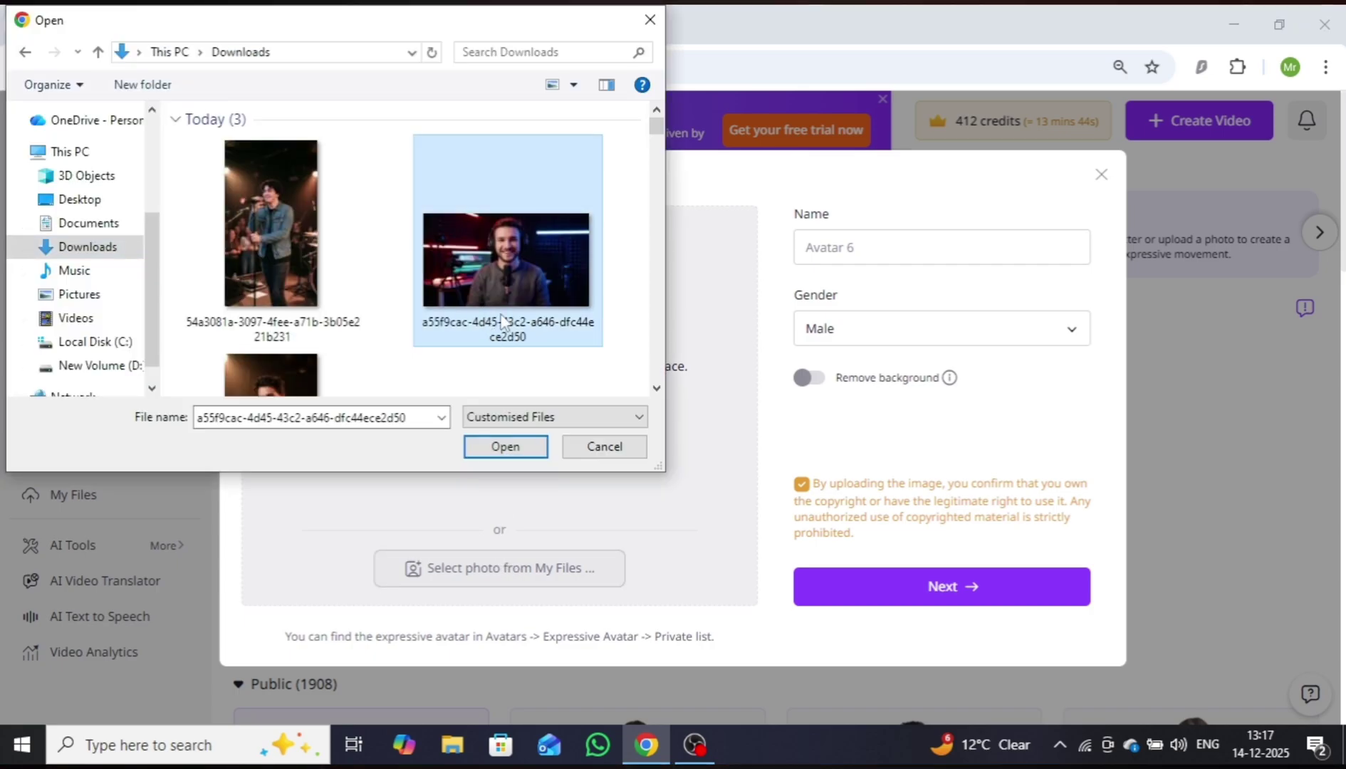
pyautogui.click(507, 446)
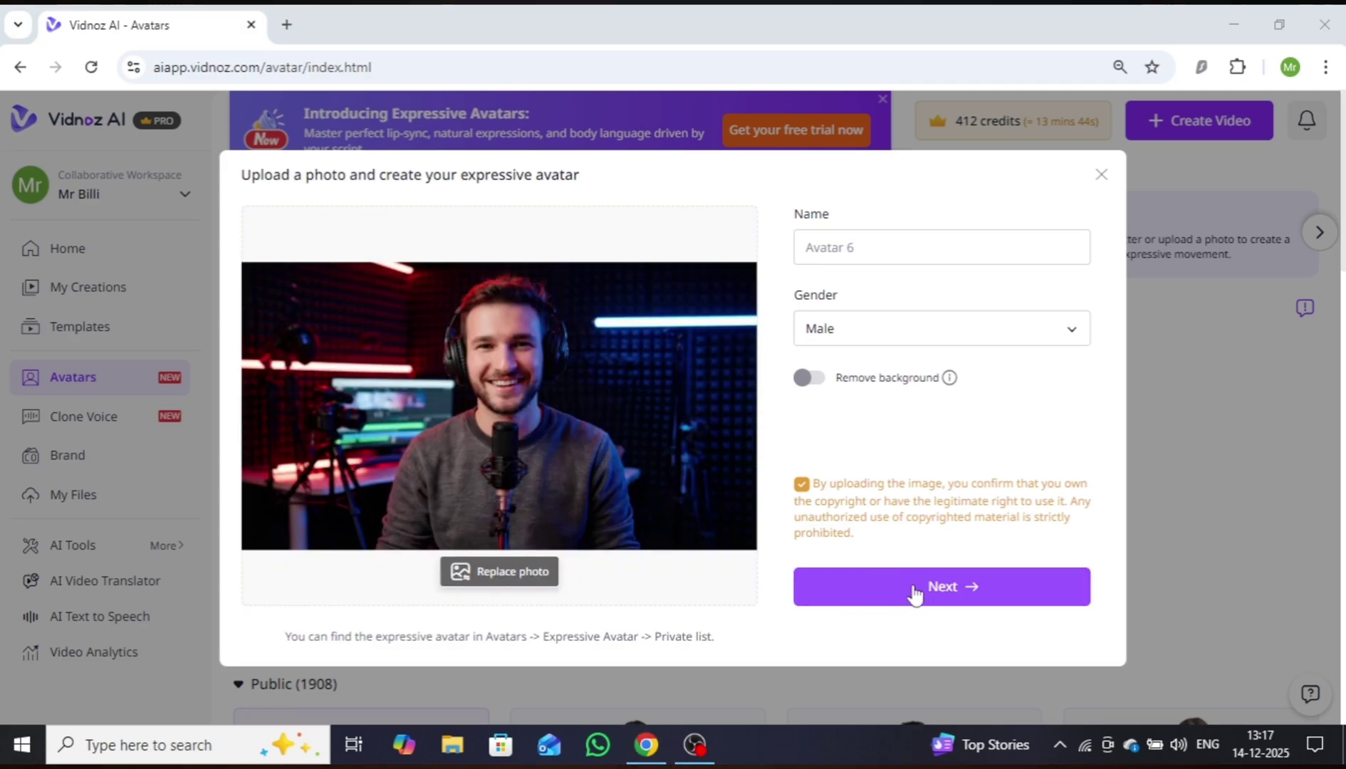
pyautogui.click(914, 592)
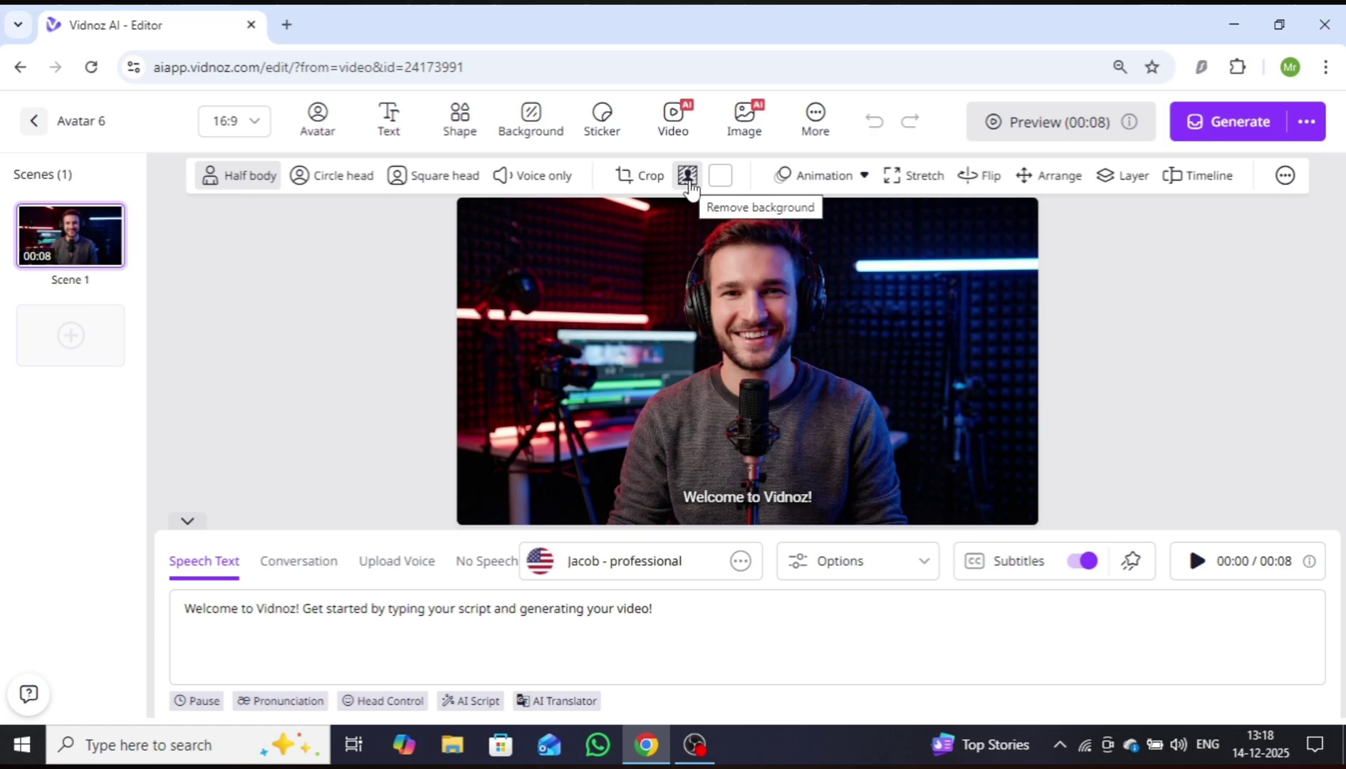
# Replace the default welcome speech with the pasted paragraph about artificial intelligence.
pyautogui.click(537, 127)
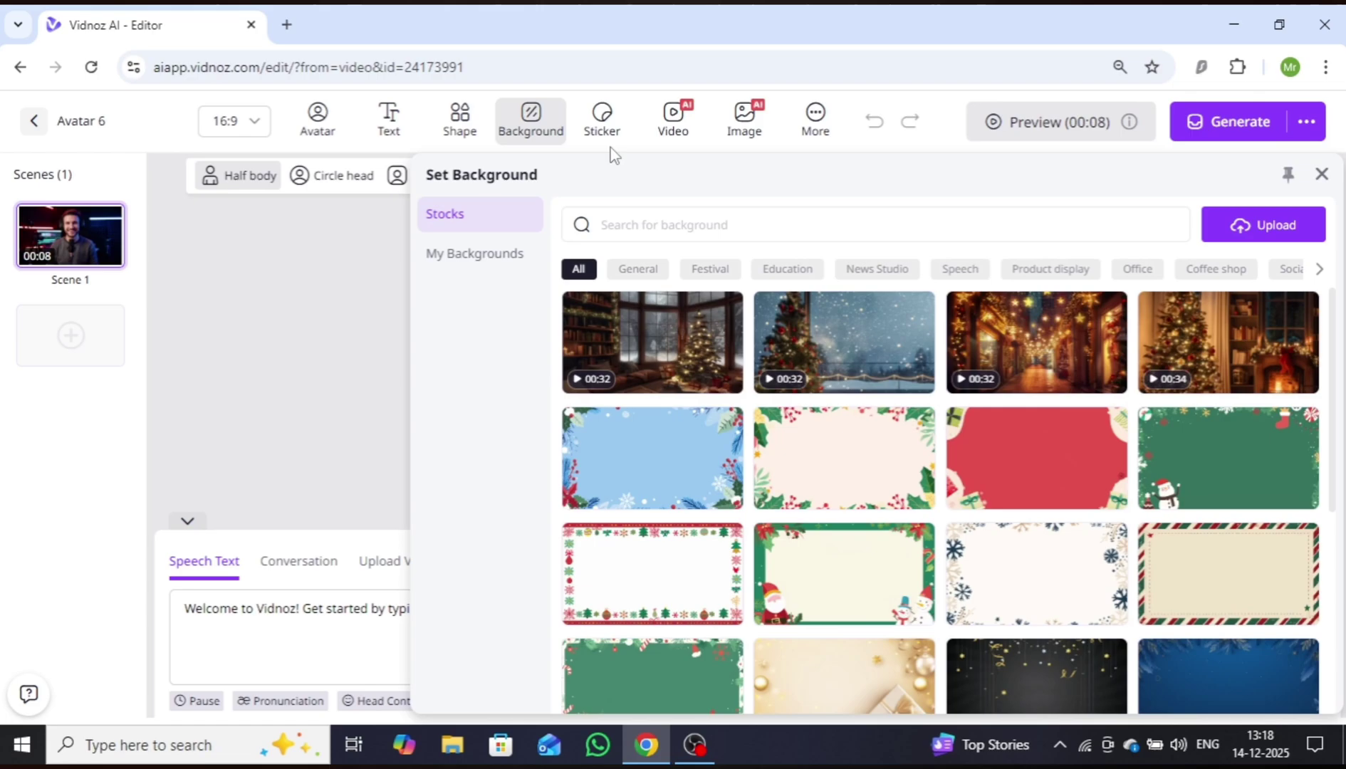
pyautogui.click(375, 252)
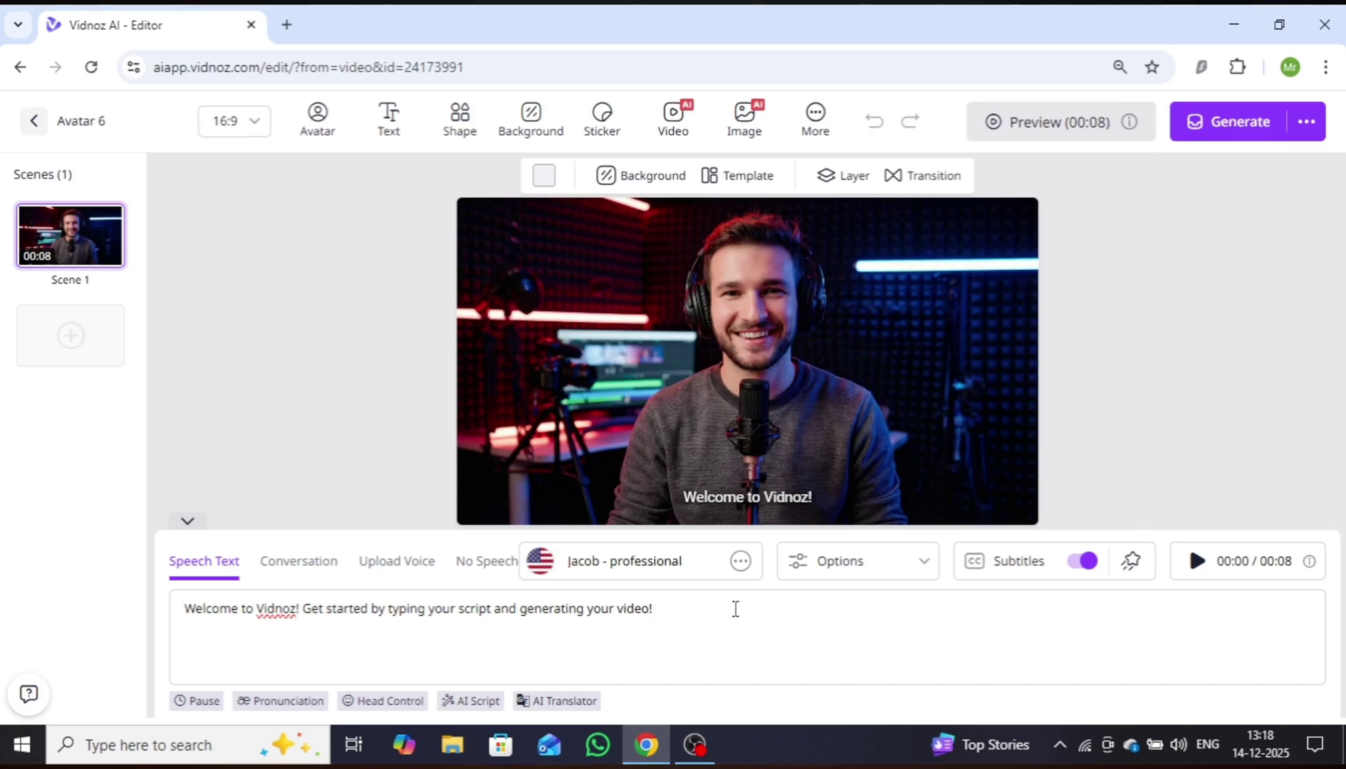
pyautogui.press('BackSpace')
pyautogui.press('BackSpace')
pyautogui.press('BackSpace')
pyautogui.press('BackSpace')
pyautogui.press('BackSpace')
pyautogui.press('BackSpace')
pyautogui.press('BackSpace')
pyautogui.press('BackSpace')
pyautogui.press('BackSpace')
pyautogui.press('BackSpace')
pyautogui.press('BackSpace')
pyautogui.press('BackSpace')
pyautogui.press('BackSpace')
pyautogui.press('BackSpace')
pyautogui.press('BackSpace')
pyautogui.press('BackSpace')
pyautogui.press('BackSpace')
pyautogui.press('BackSpace')
pyautogui.press('BackSpace')
pyautogui.press('BackSpace')
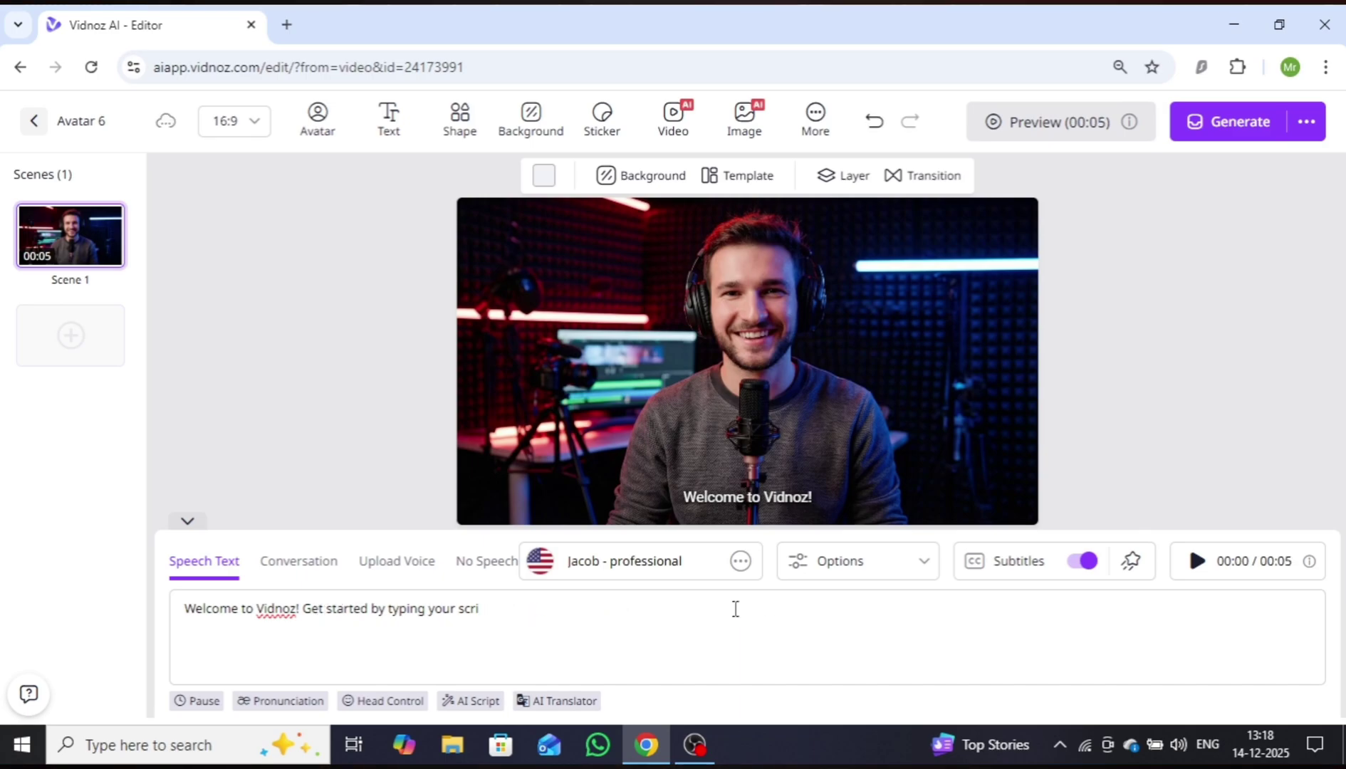
pyautogui.press('BackSpace')
pyautogui.press('BackSpace')
pyautogui.press('BackSpace')
pyautogui.press('BackSpace')
pyautogui.press('BackSpace')
pyautogui.press('BackSpace')
pyautogui.press('BackSpace')
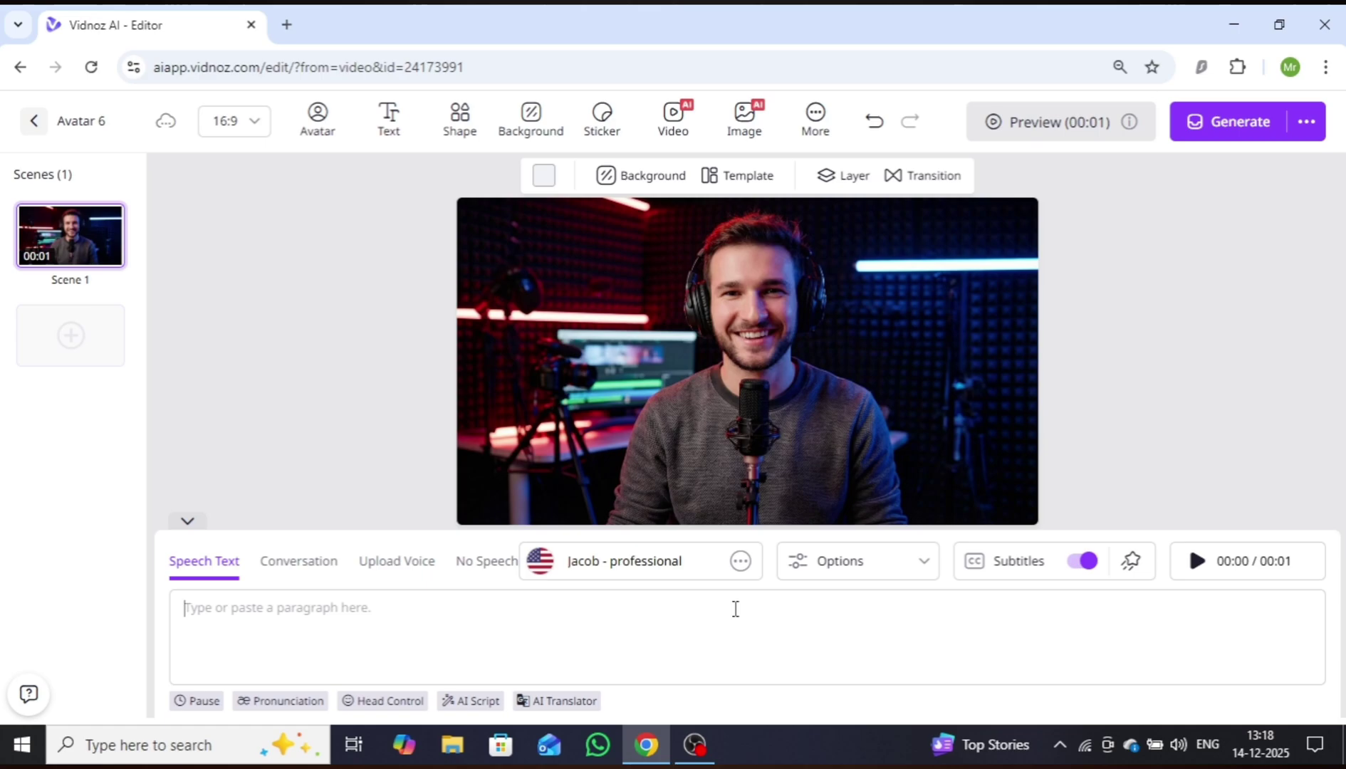
pyautogui.rightClick(319, 624)
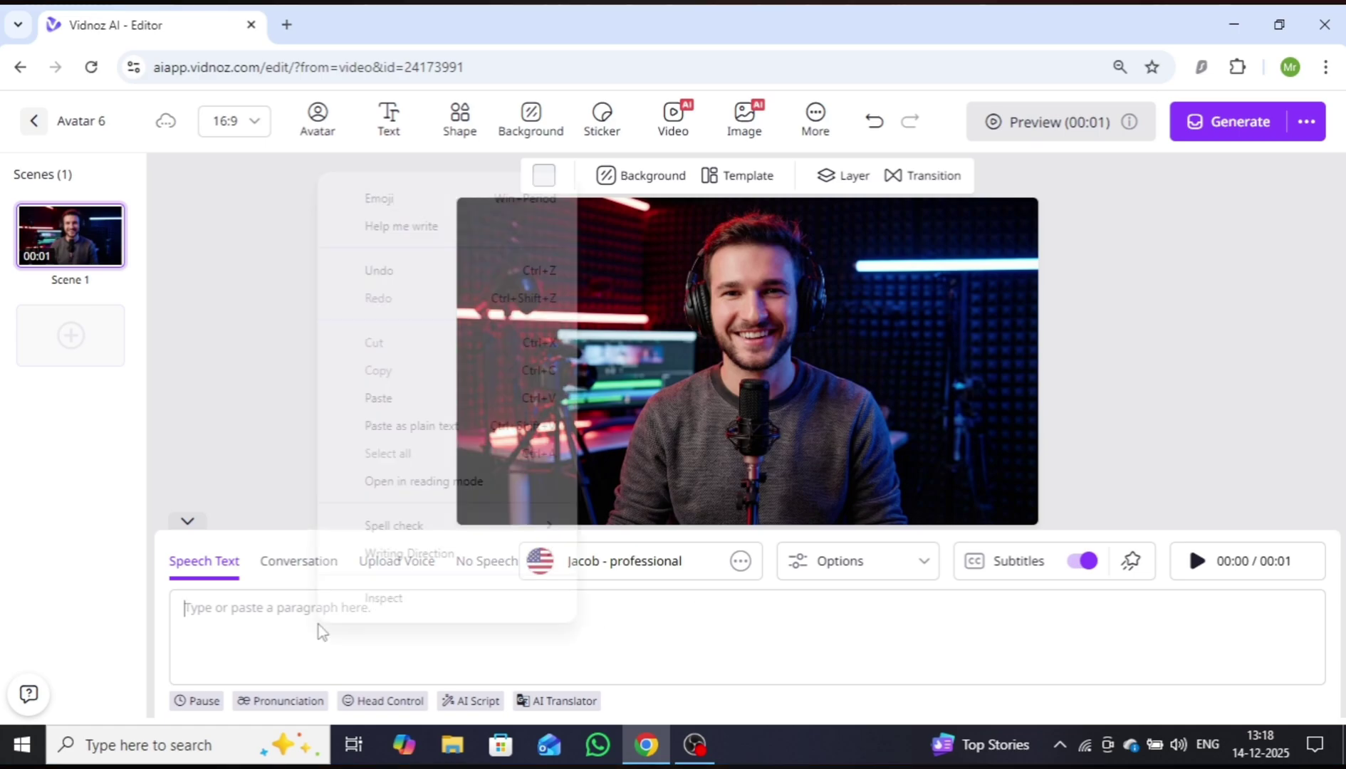
pyautogui.click(373, 400)
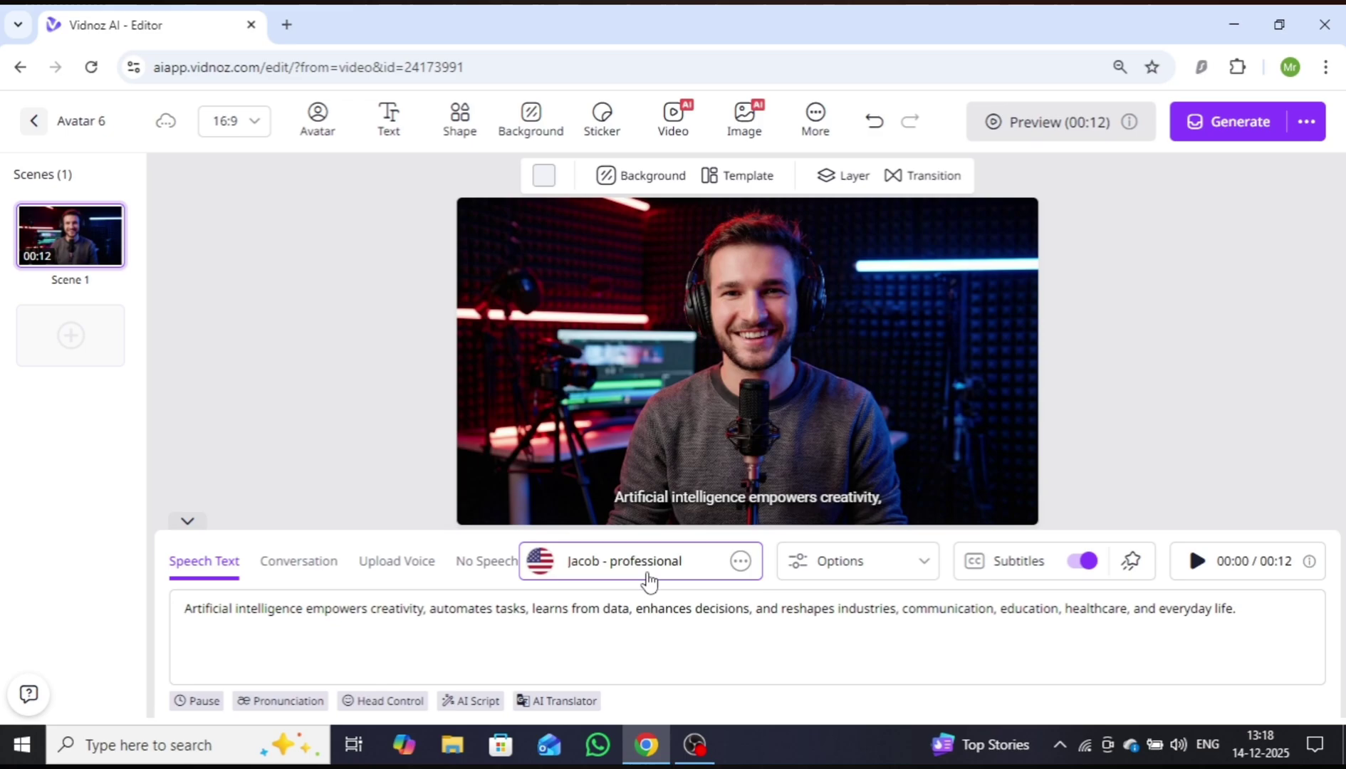
# Sample the Jacob professional voice and keep it for the avatar.
pyautogui.click(705, 569)
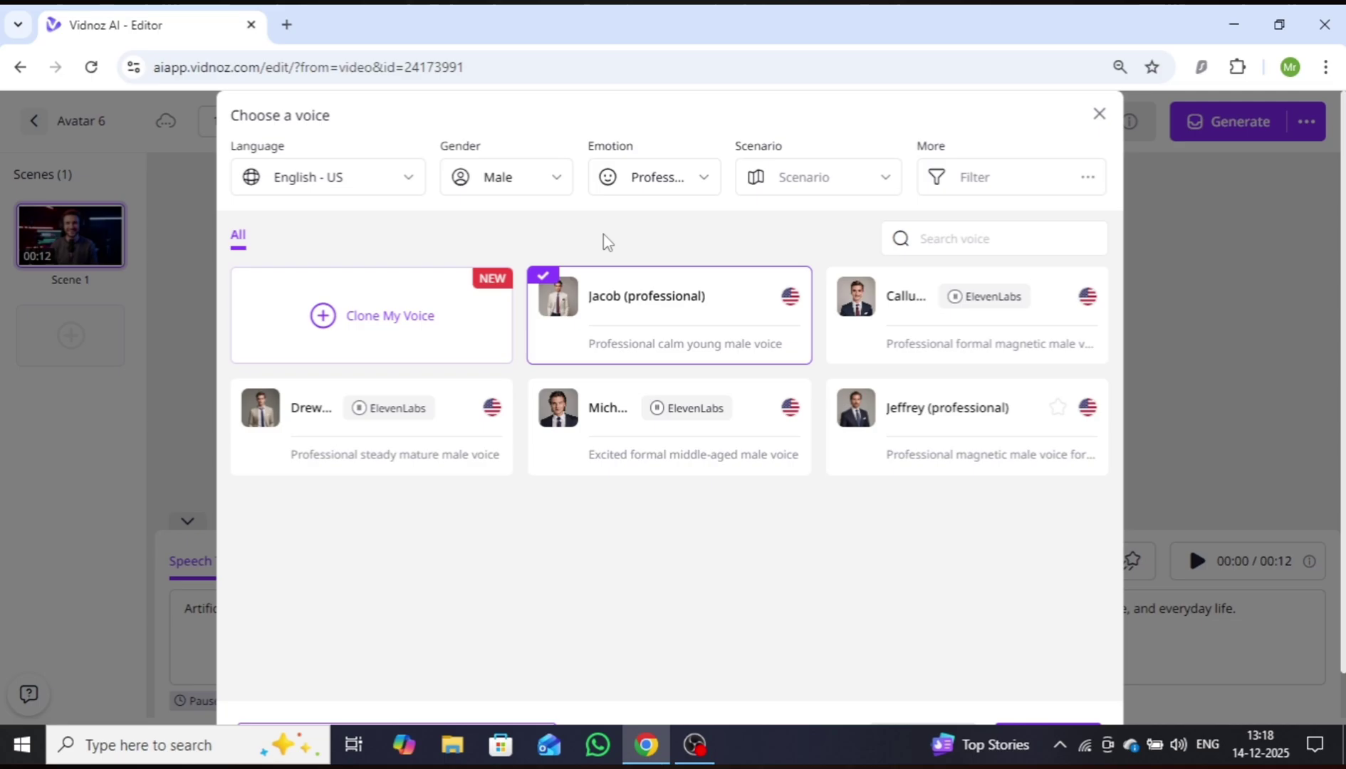
pyautogui.click(645, 311)
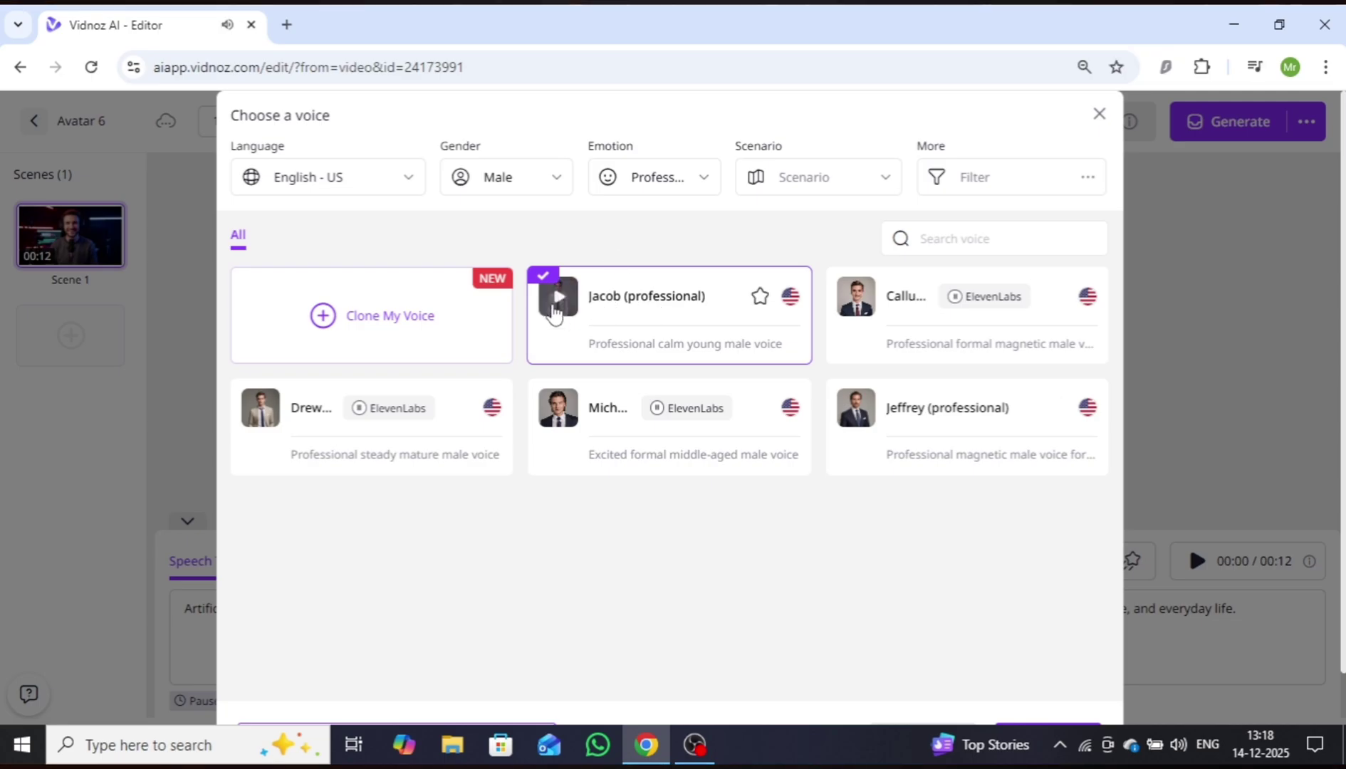
pyautogui.click(1099, 114)
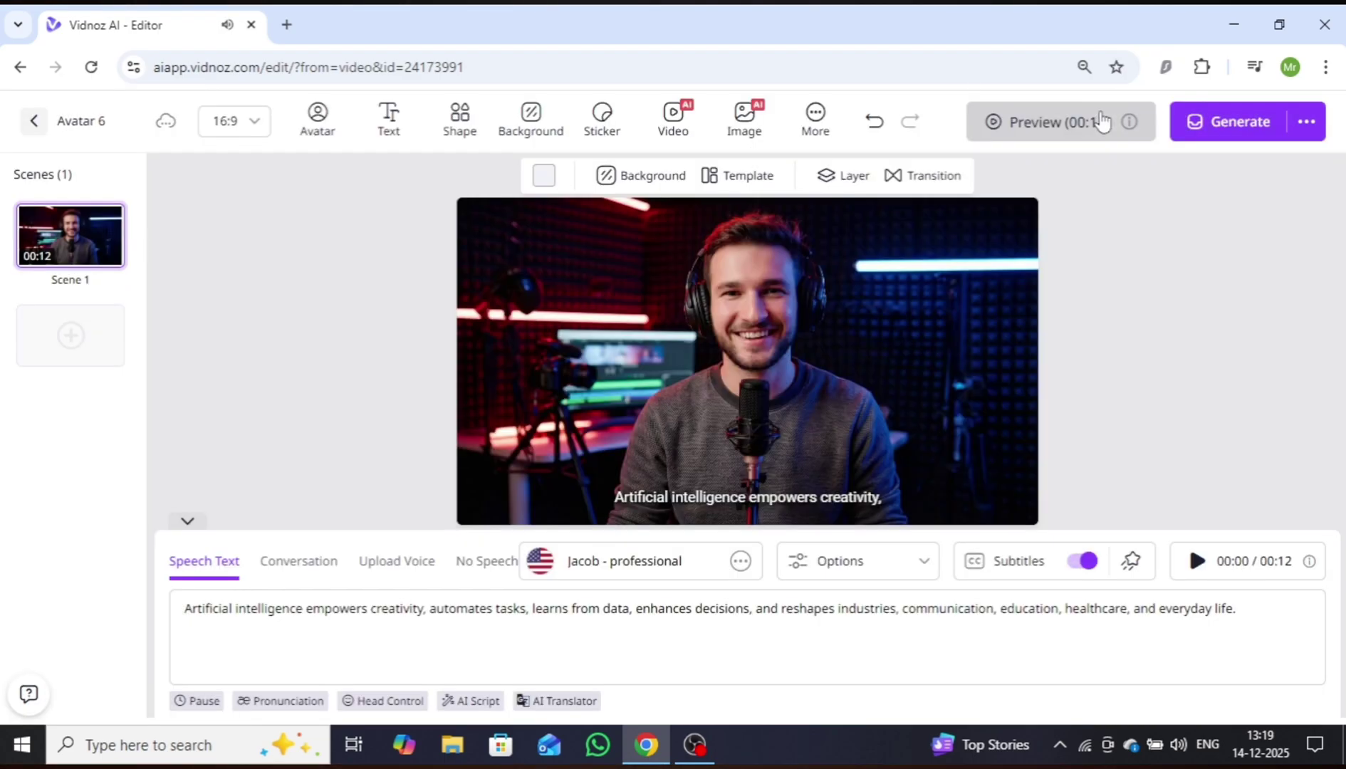
# Generate the Avatar 6 video, confirming the credit cost.
pyautogui.click(1235, 121)
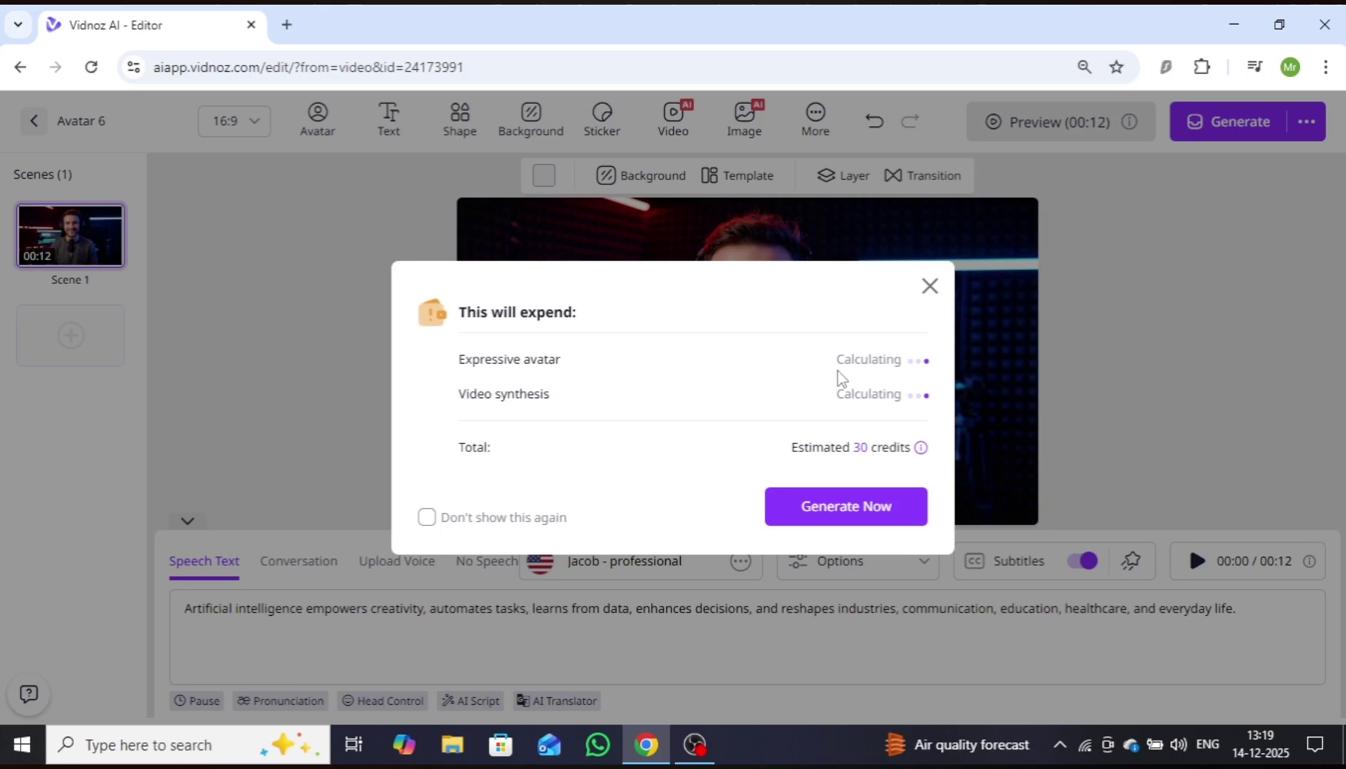
pyautogui.click(859, 508)
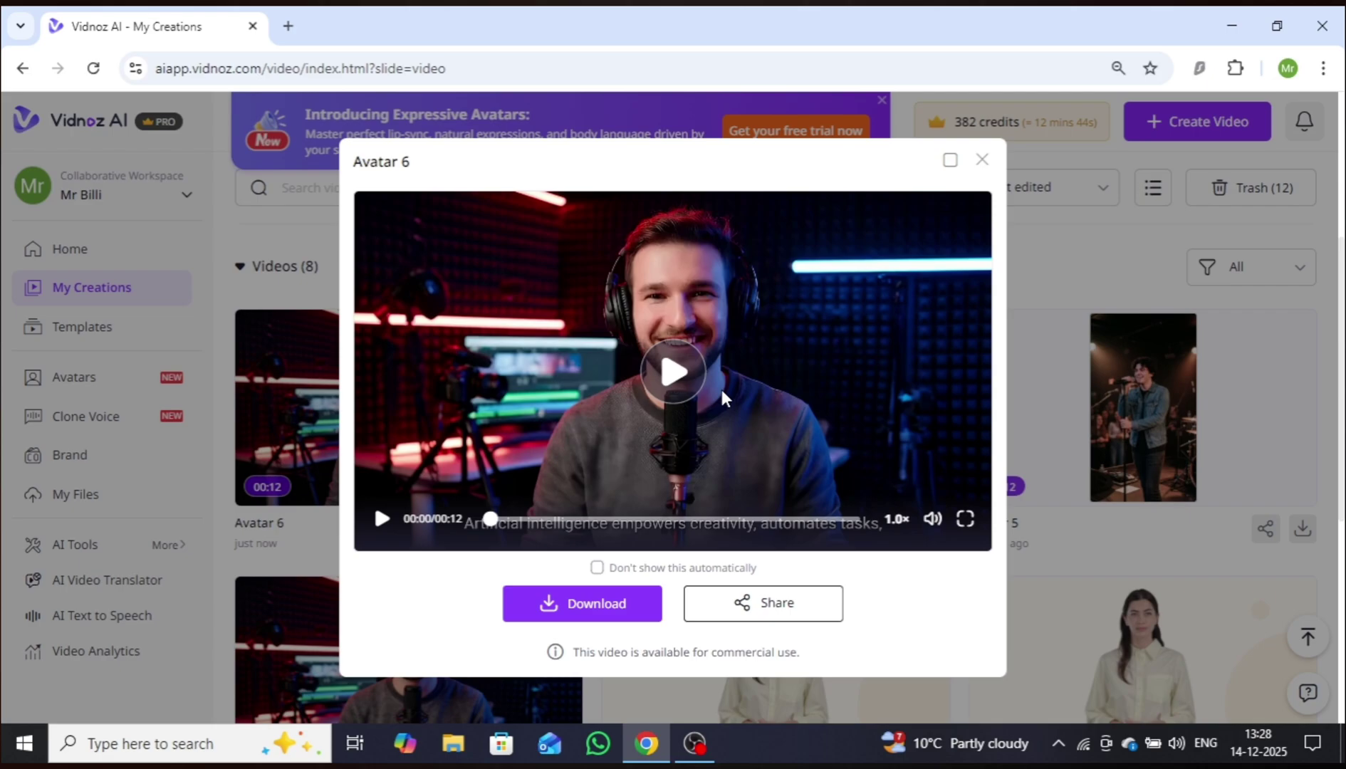
# Expand the sharing options and download the 12-second Avatar 6 video.
pyautogui.click(746, 606)
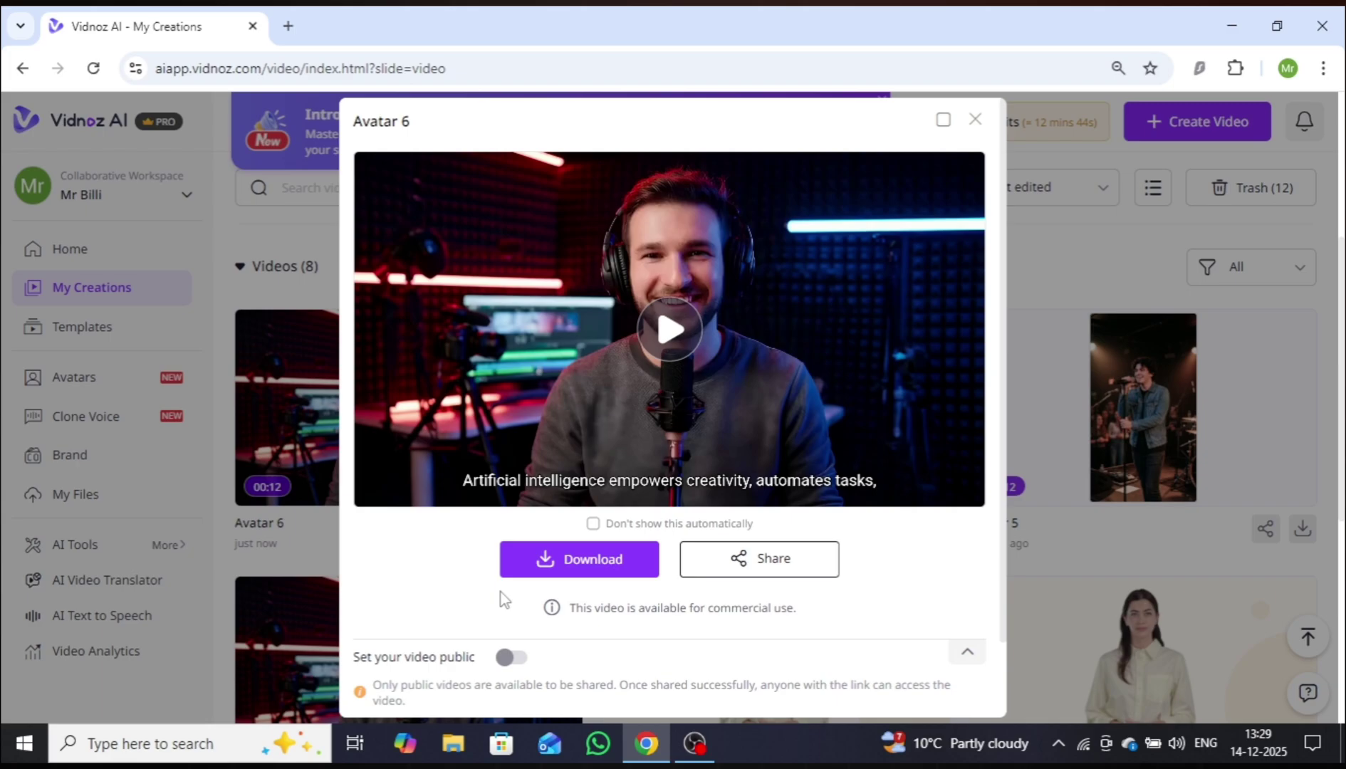
pyautogui.click(545, 614)
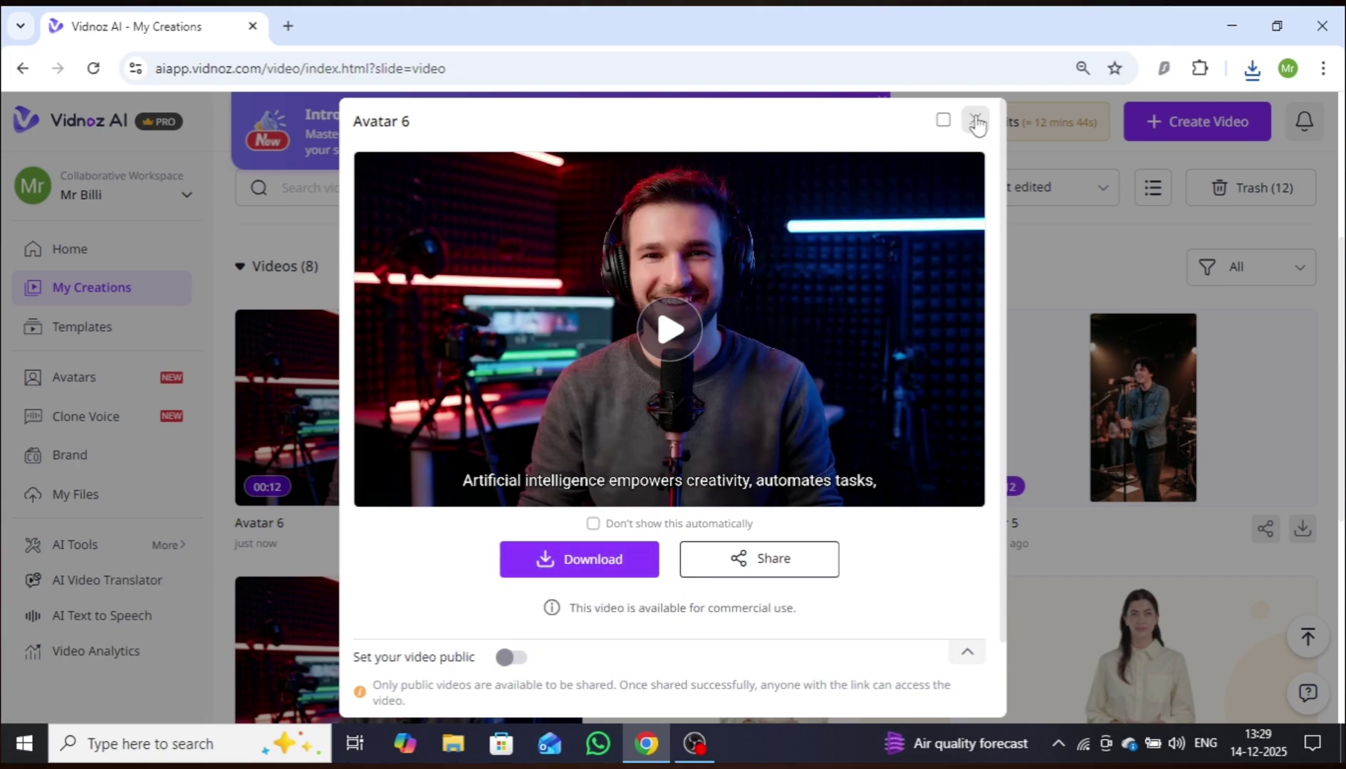
# Close the Avatar 6 preview and return to the Avatars library via Home.
pyautogui.click(975, 121)
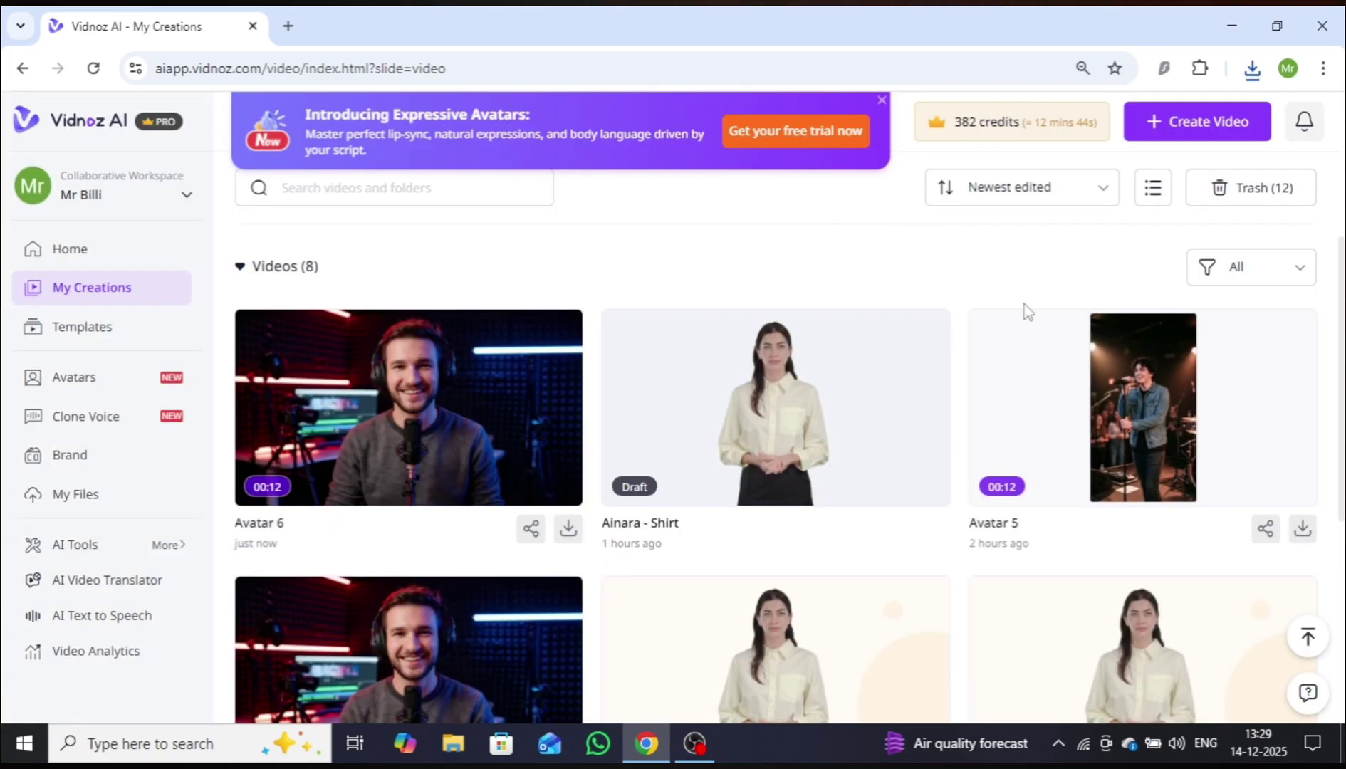
pyautogui.moveTo(1144, 403)
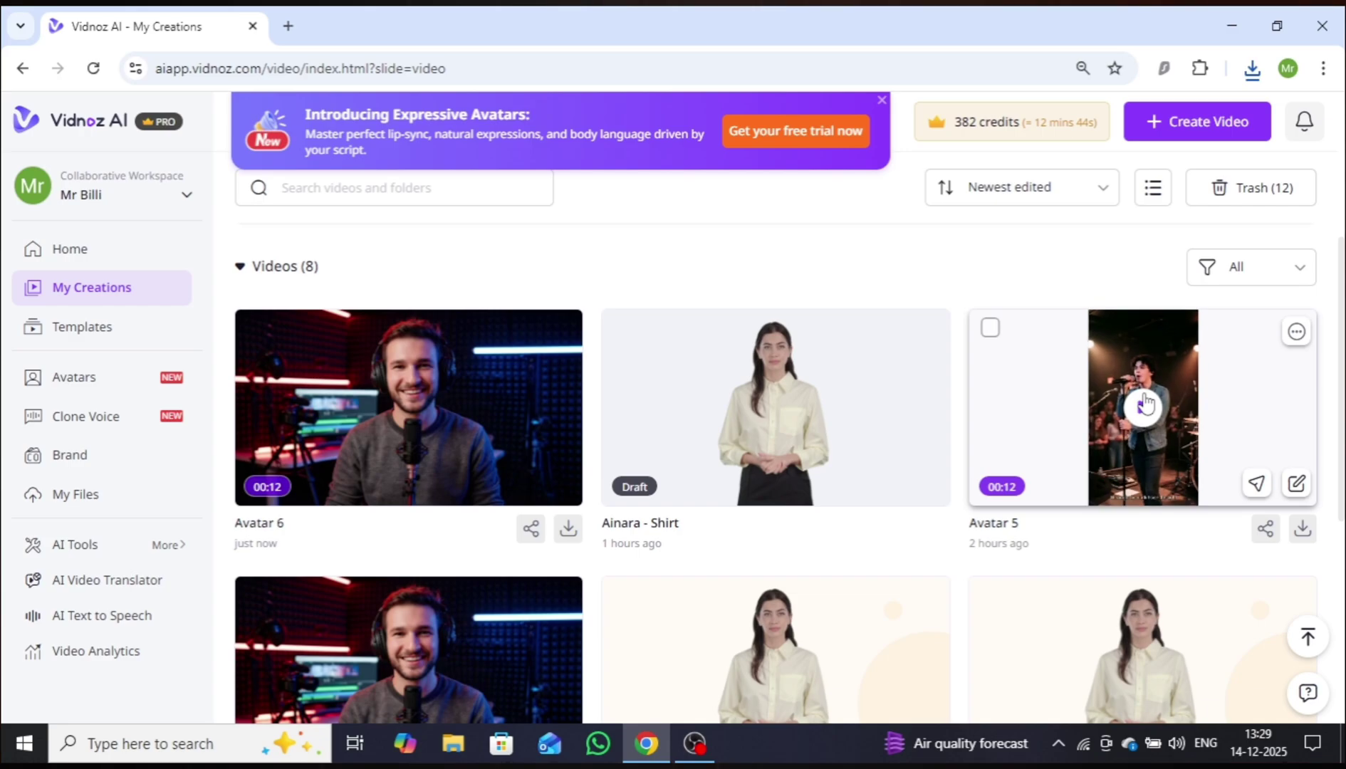
pyautogui.click(69, 249)
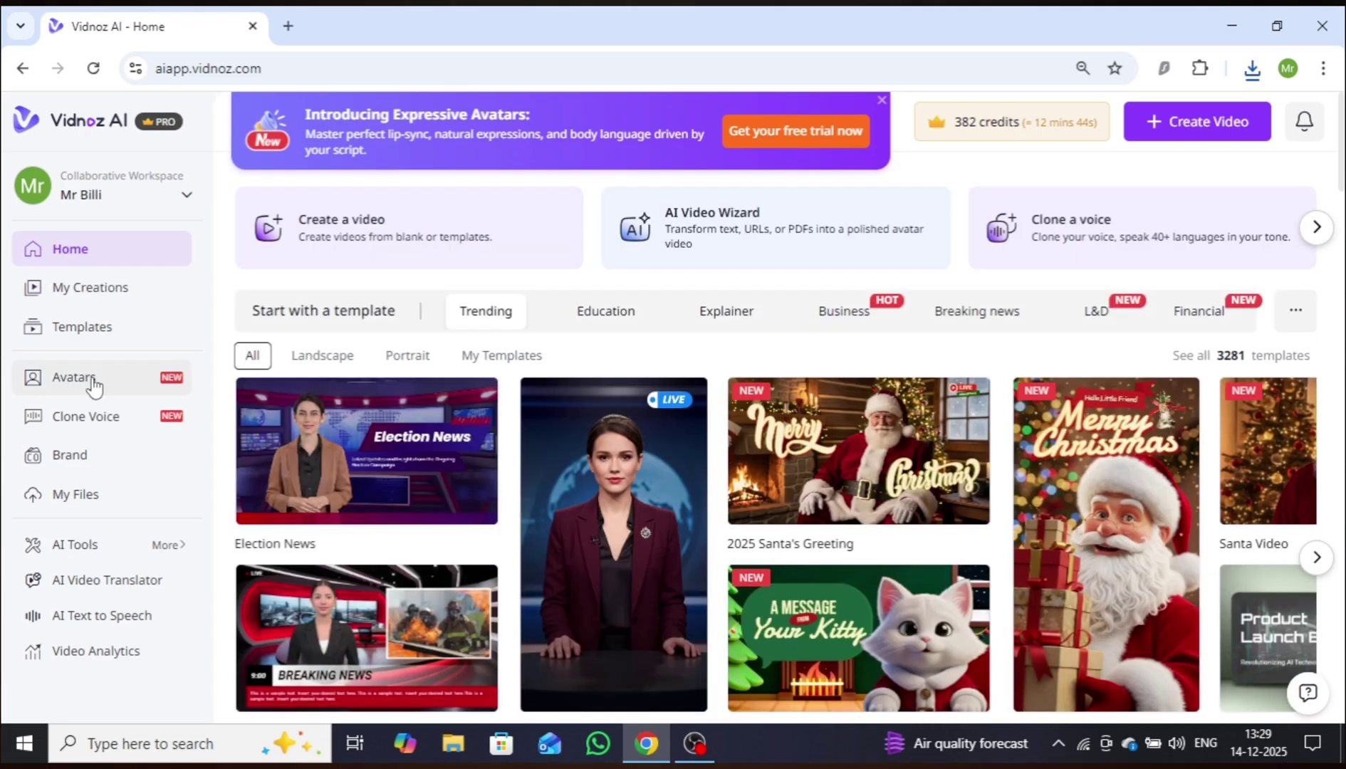
pyautogui.click(93, 382)
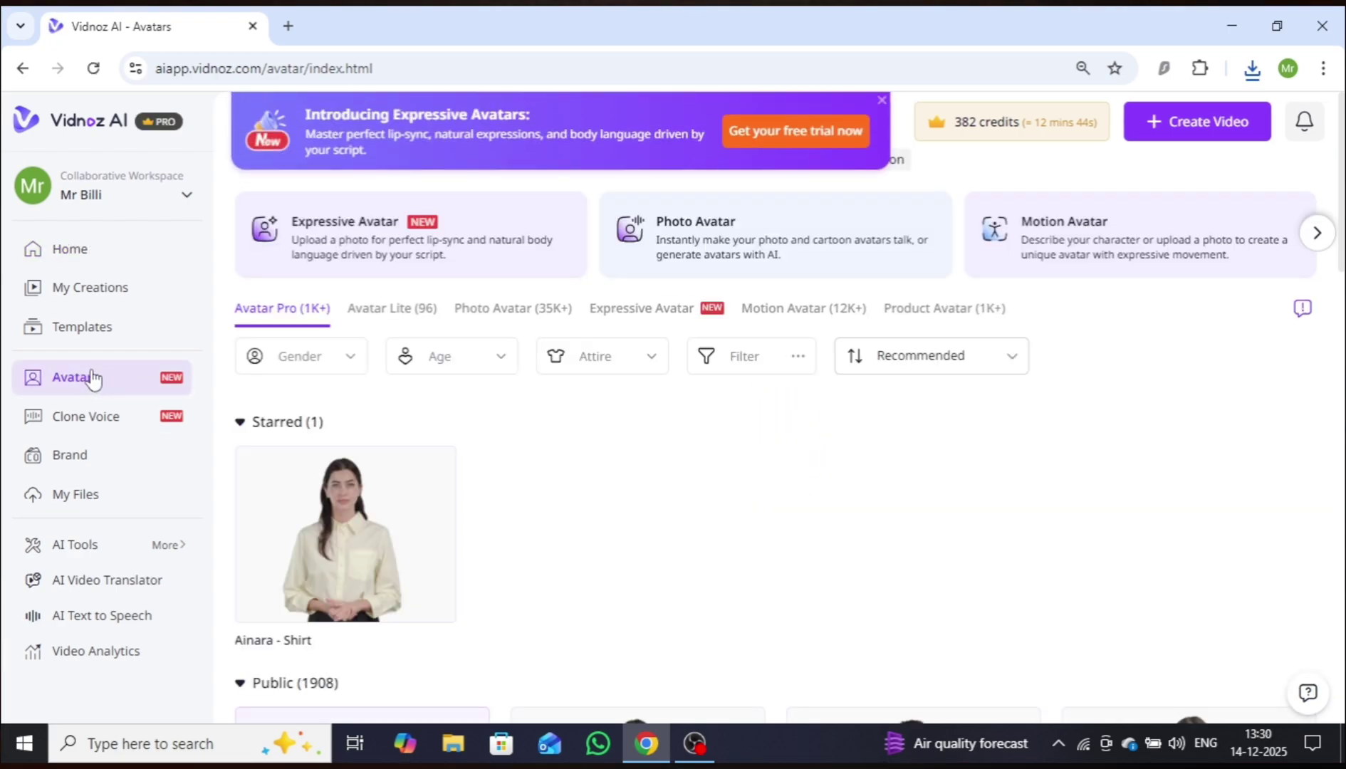
pyautogui.moveTo(417, 240)
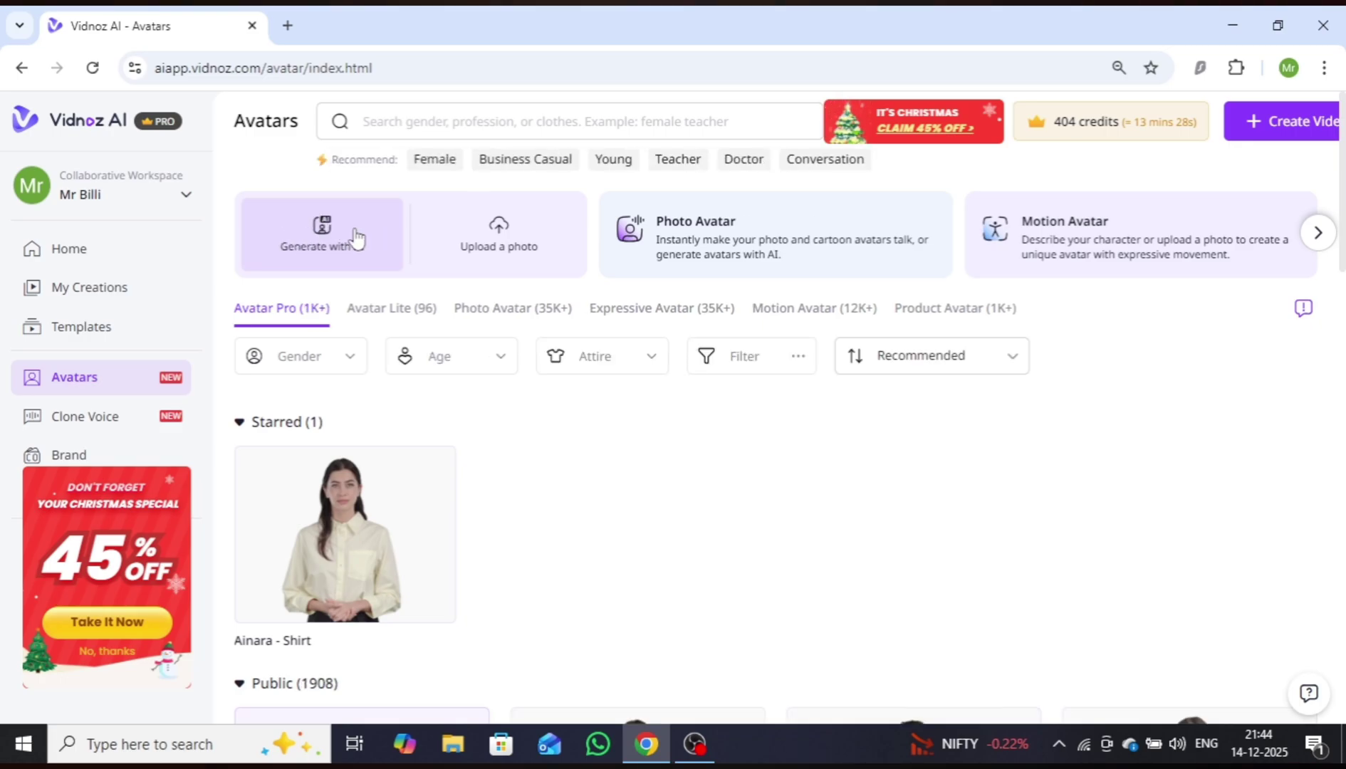
# Upload the stage-singer photo from Downloads to create Avatar 7 and continue to the editor.
pyautogui.click(517, 243)
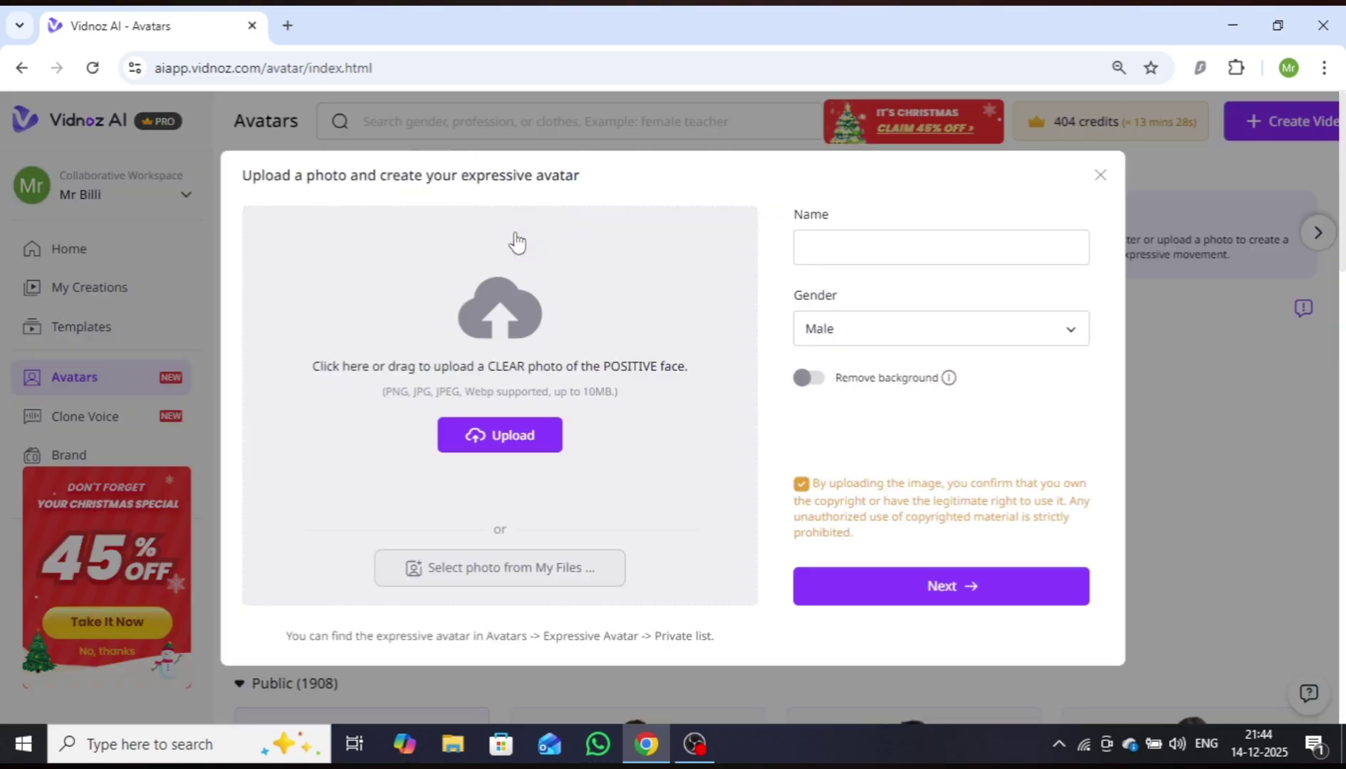
pyautogui.click(508, 436)
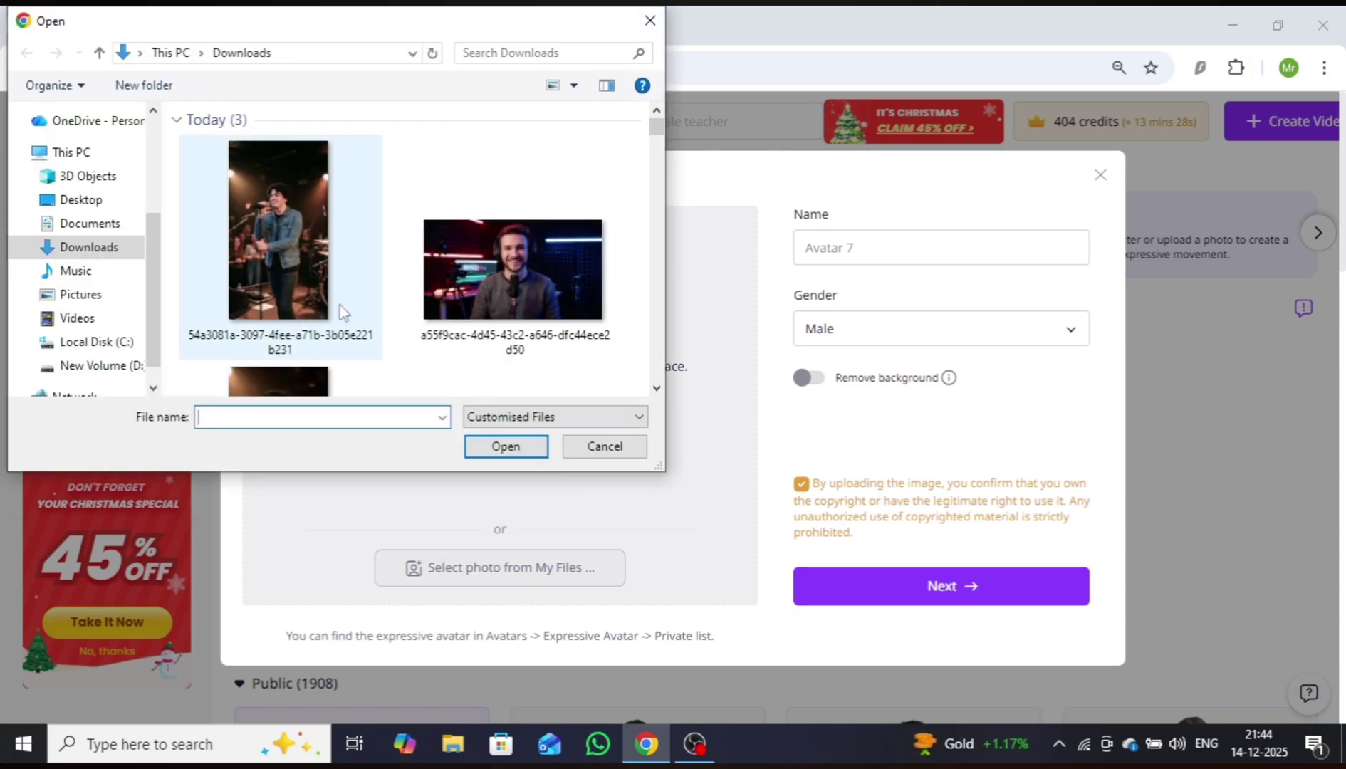
pyautogui.click(340, 307)
pyautogui.click(530, 446)
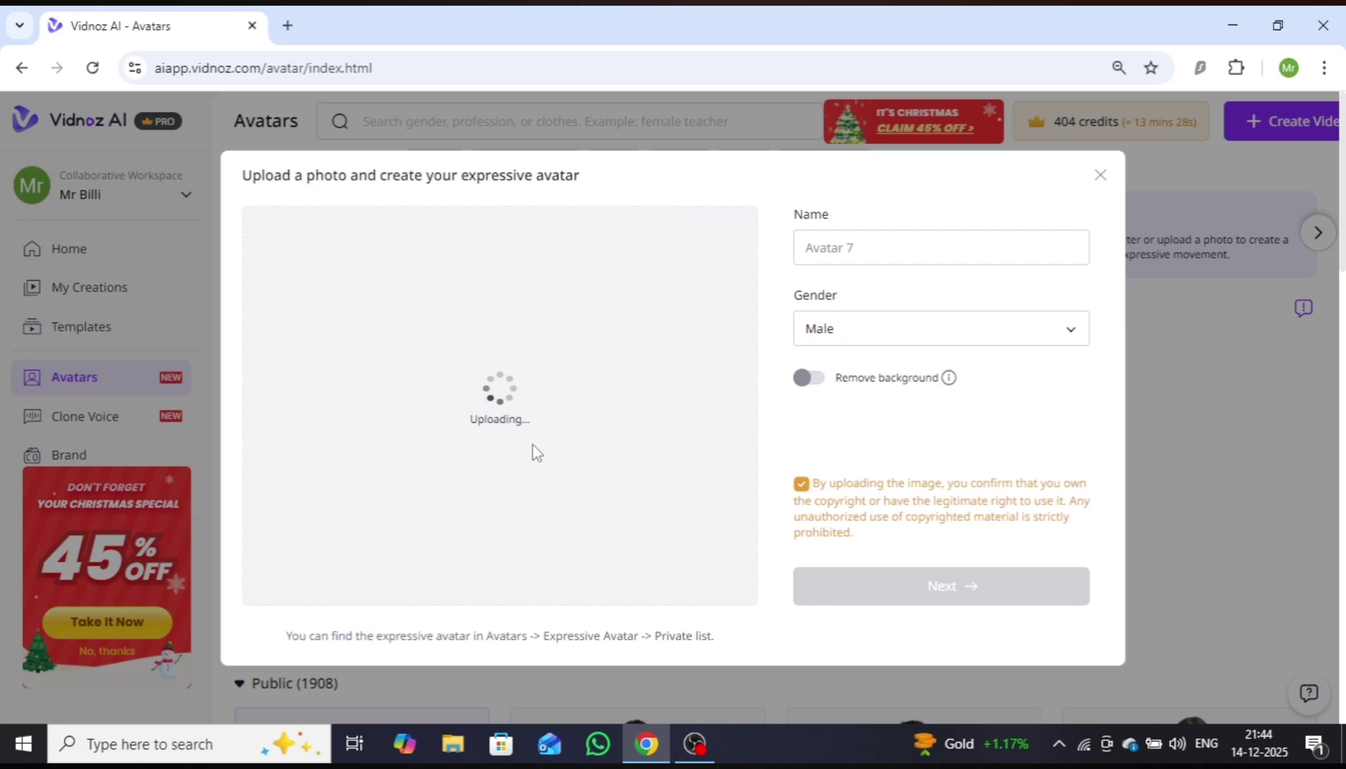
pyautogui.click(872, 605)
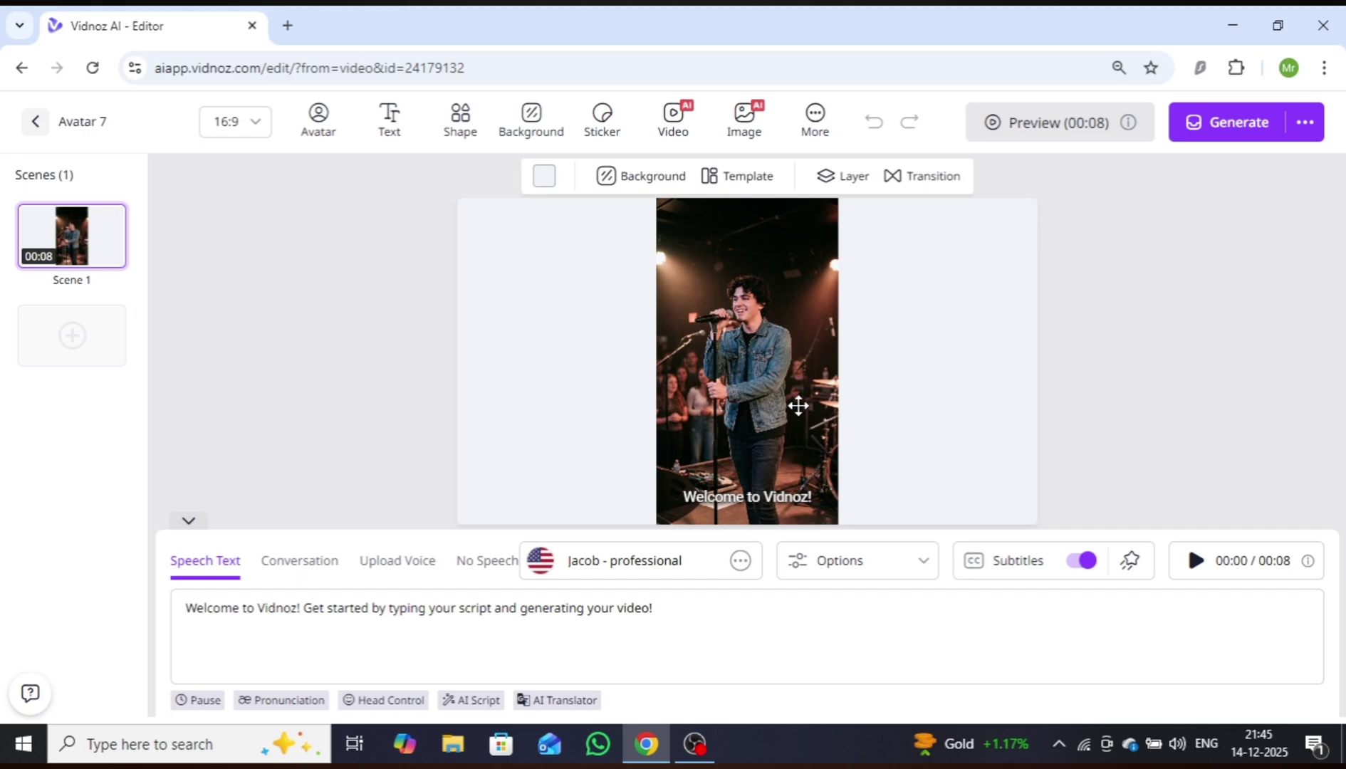
# Apply the glowing cyan Orbitron effect preset to Avatar 7's subtitles.
pyautogui.click(797, 406)
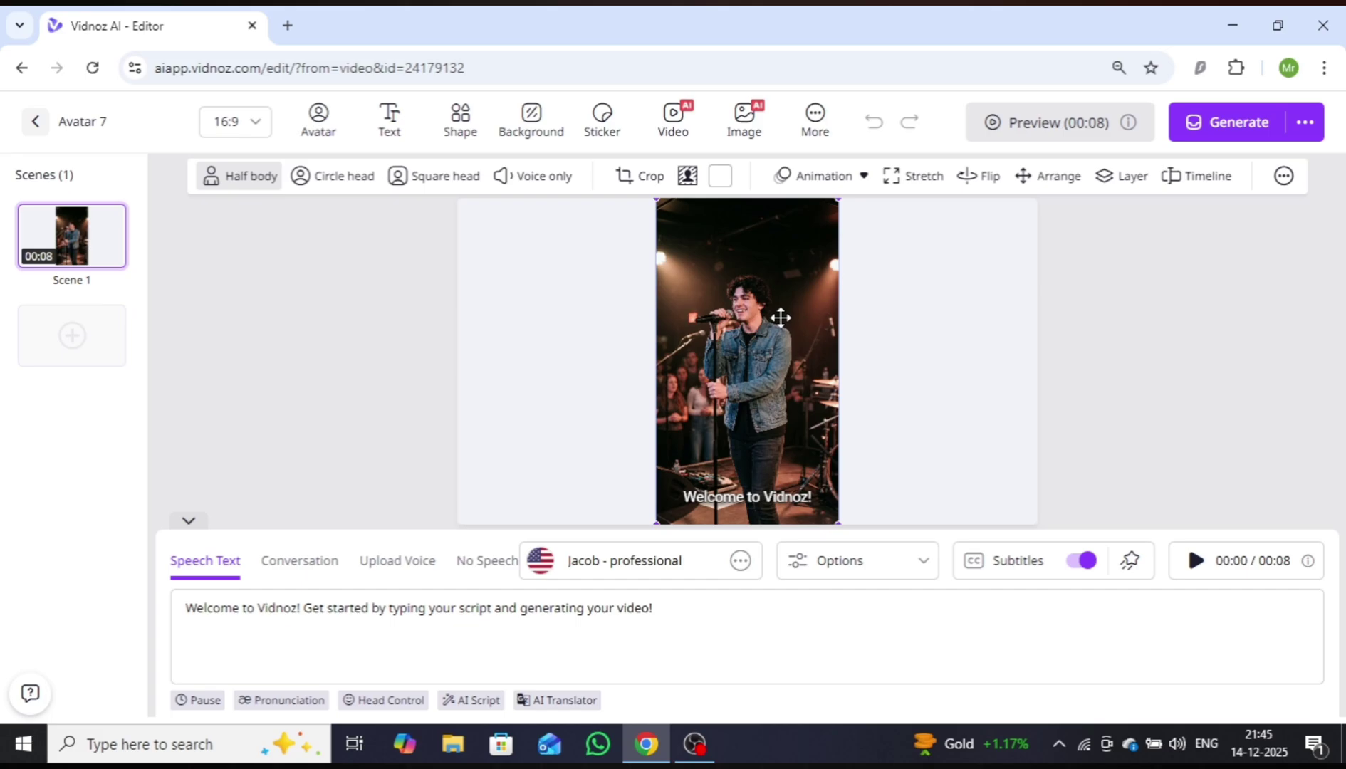
pyautogui.moveTo(985, 565)
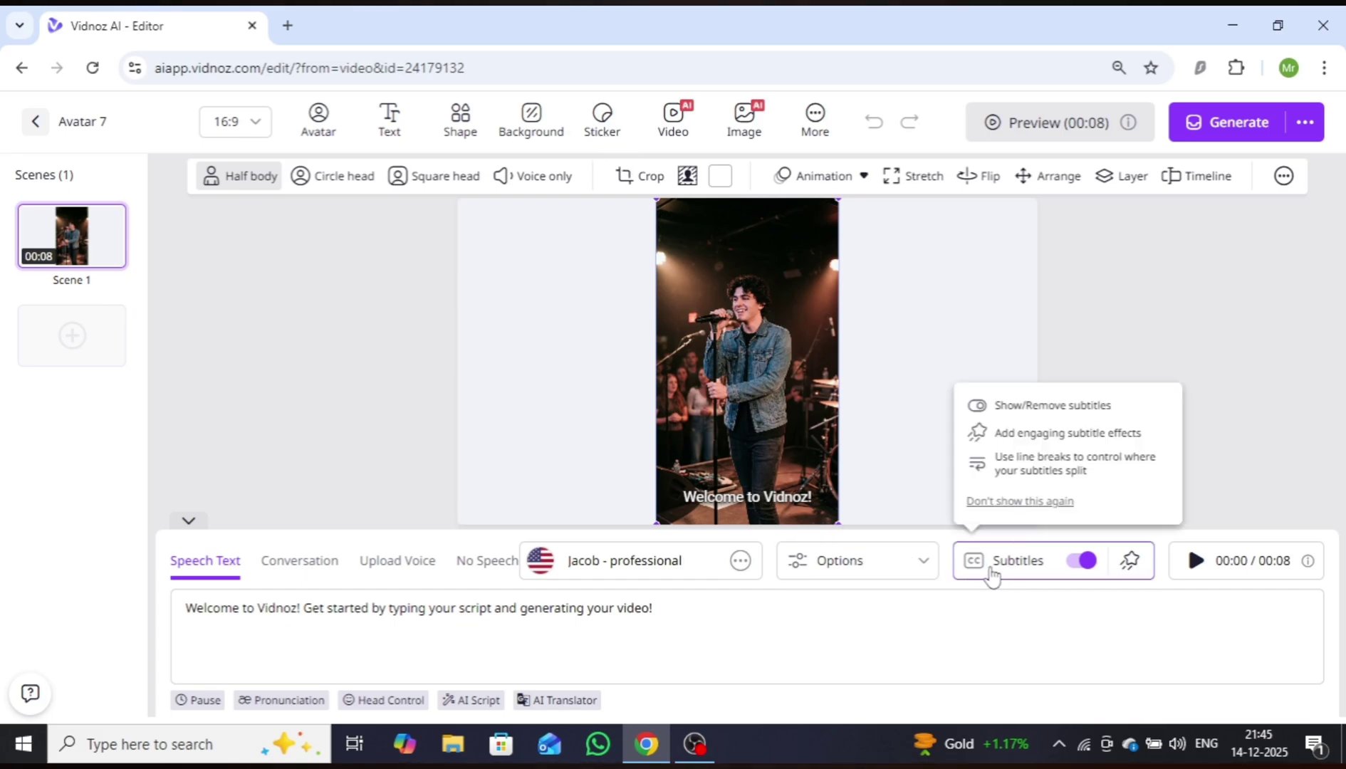
pyautogui.click(1128, 563)
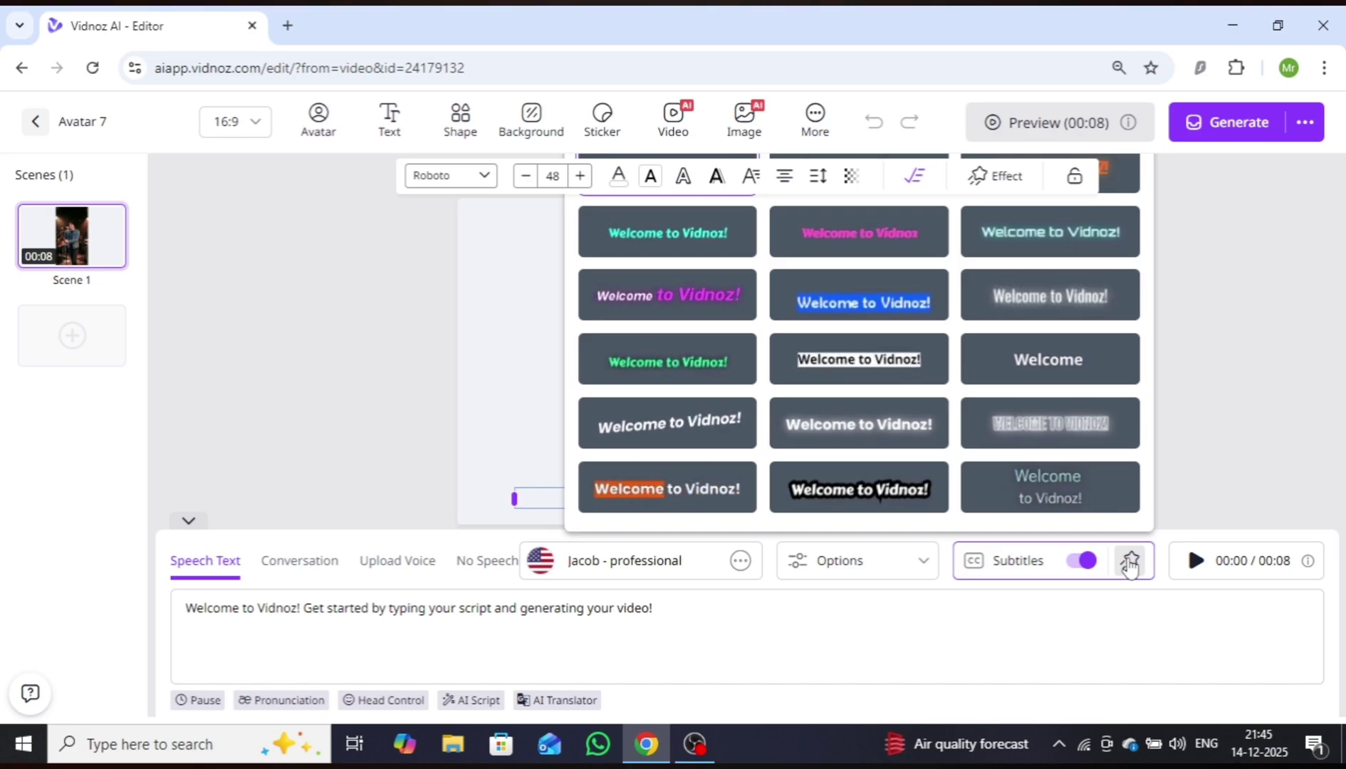
pyautogui.click(1026, 247)
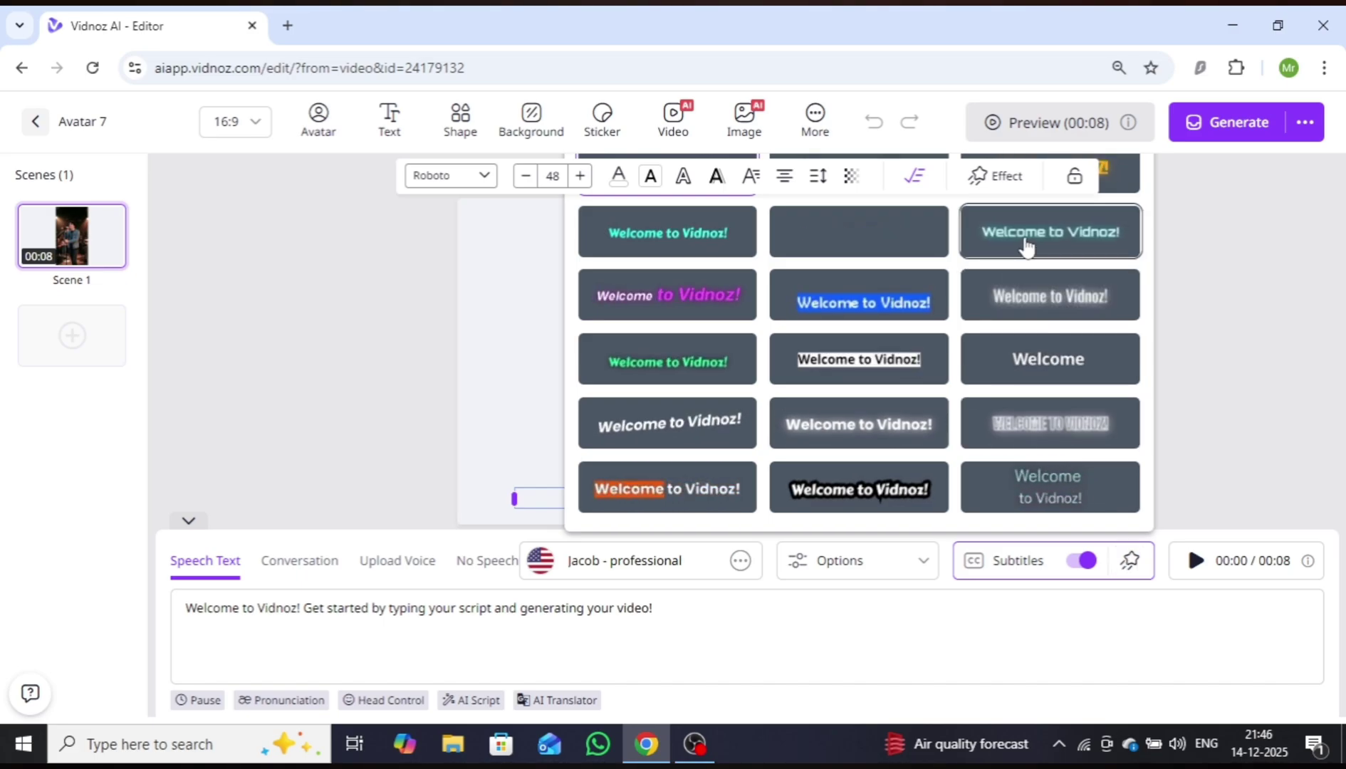
pyautogui.click(1198, 471)
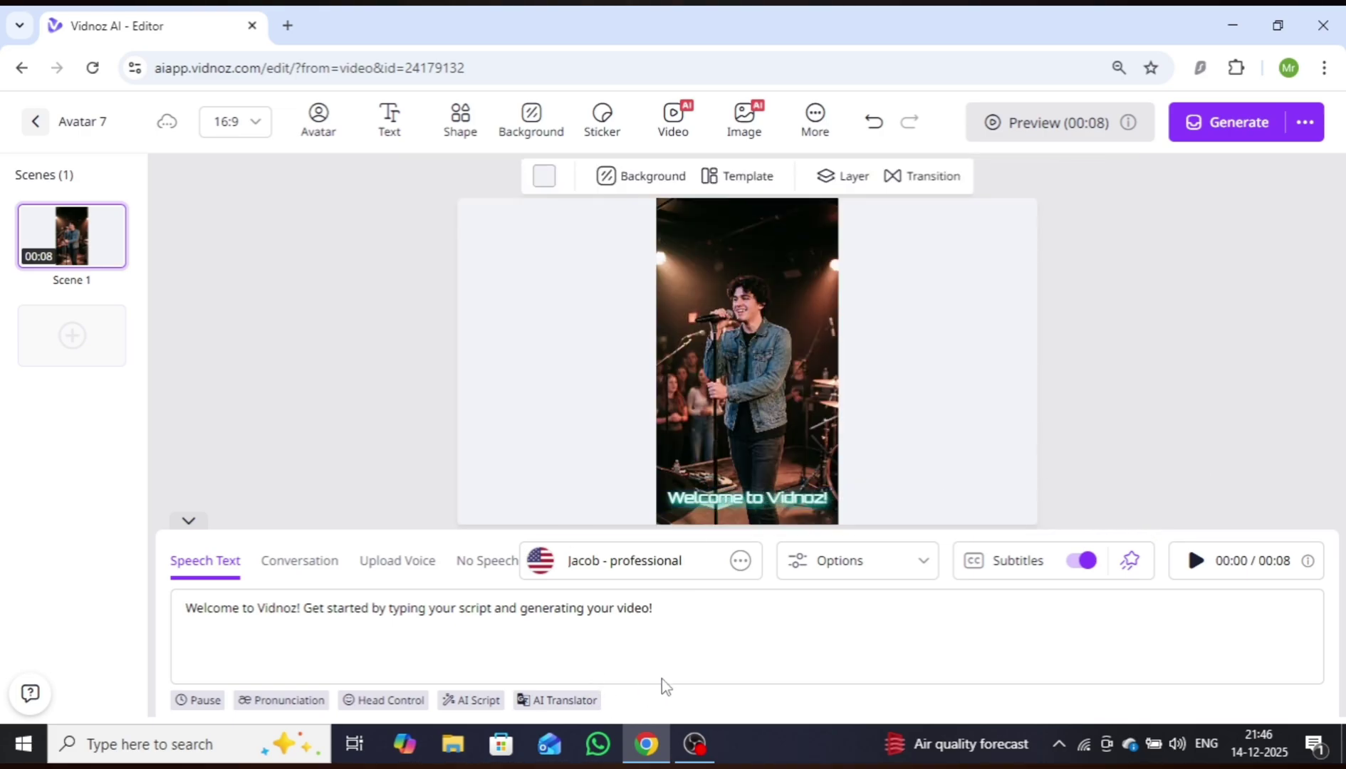
# Clear the default speech text and upload the 60-second song Chasing Tomorrow as Avatar 7's voice.
pyautogui.press('BackSpace')
pyautogui.press('BackSpace')
pyautogui.press('BackSpace')
pyautogui.press('BackSpace')
pyautogui.press('BackSpace')
pyautogui.press('BackSpace')
pyautogui.press('BackSpace')
pyautogui.press('BackSpace')
pyautogui.press('BackSpace')
pyautogui.press('BackSpace')
pyautogui.press('BackSpace')
pyautogui.press('BackSpace')
pyautogui.press('BackSpace')
pyautogui.press('BackSpace')
pyautogui.press('BackSpace')
pyautogui.press('BackSpace')
pyautogui.press('BackSpace')
pyautogui.press('BackSpace')
pyautogui.press('BackSpace')
pyautogui.press('BackSpace')
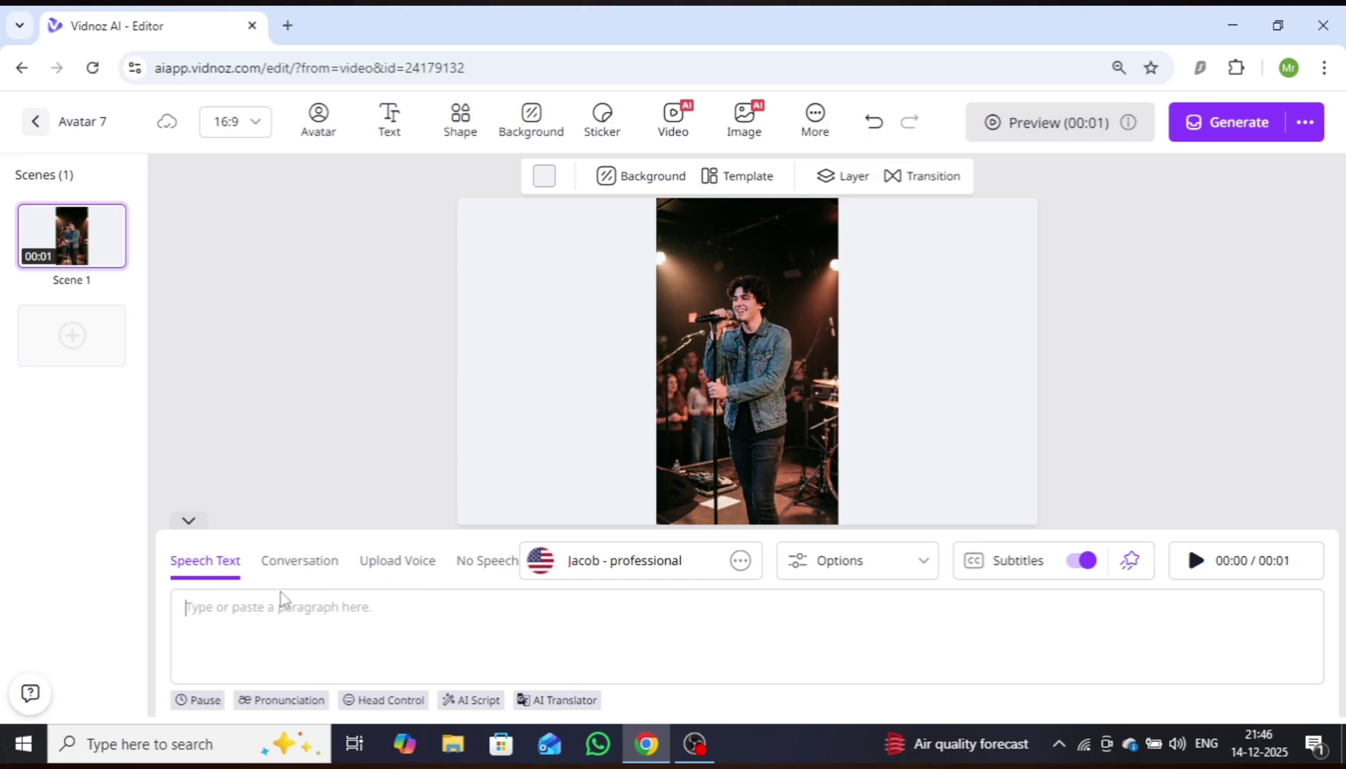
pyautogui.click(400, 563)
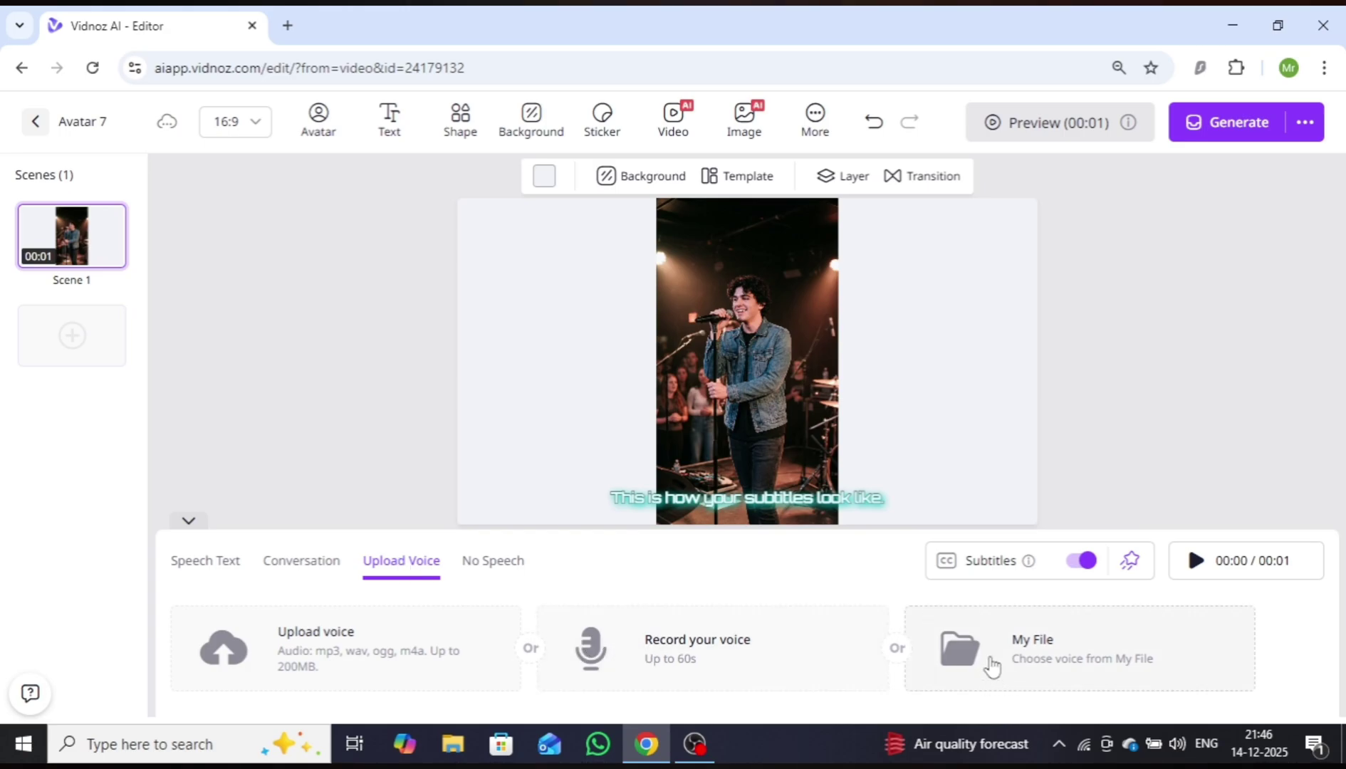
pyautogui.click(277, 648)
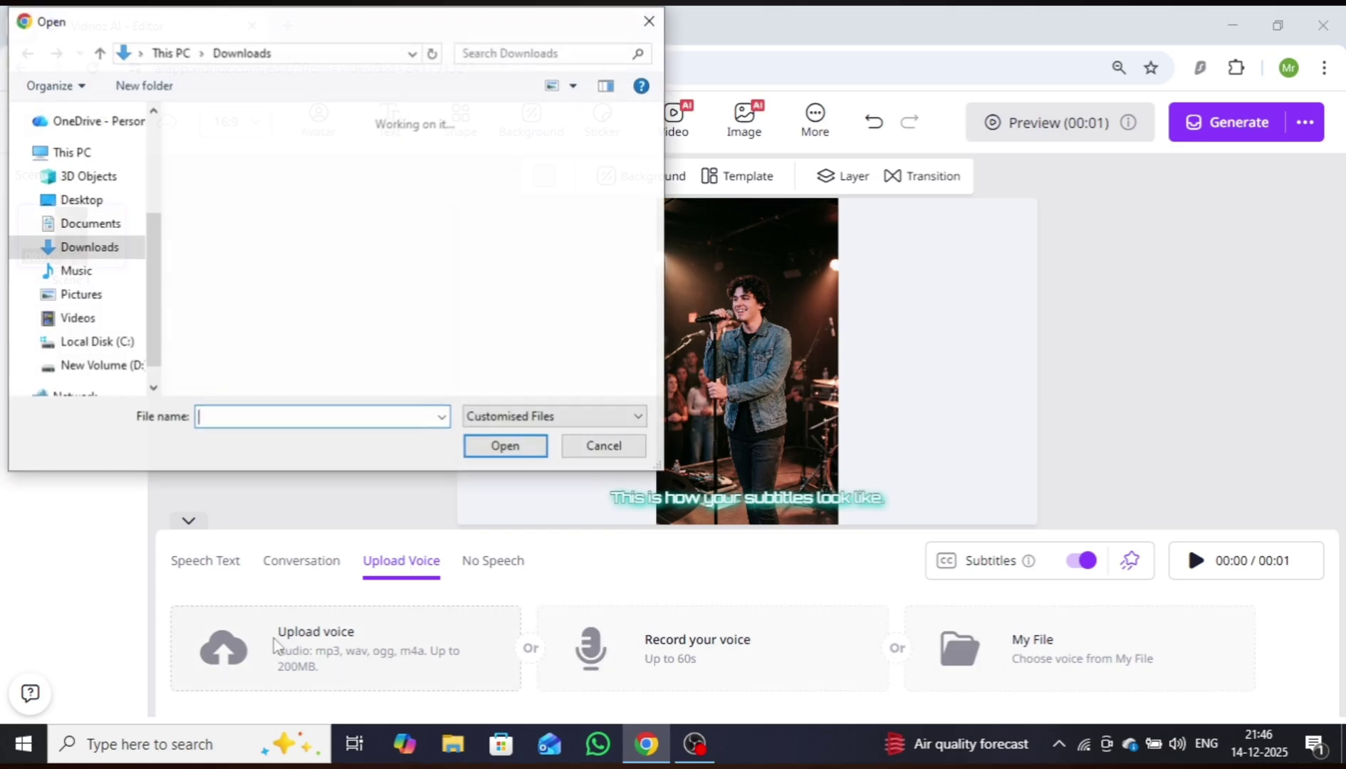
pyautogui.click(524, 231)
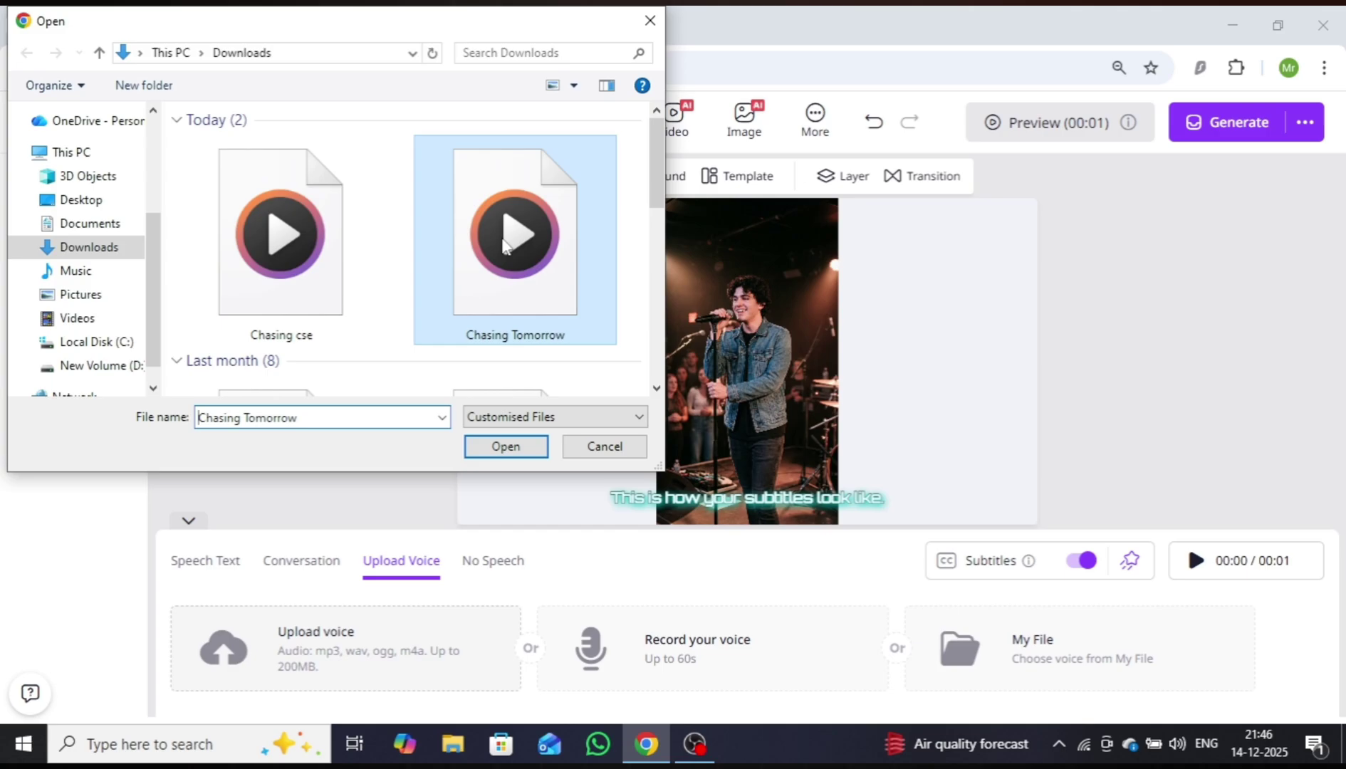
pyautogui.click(506, 447)
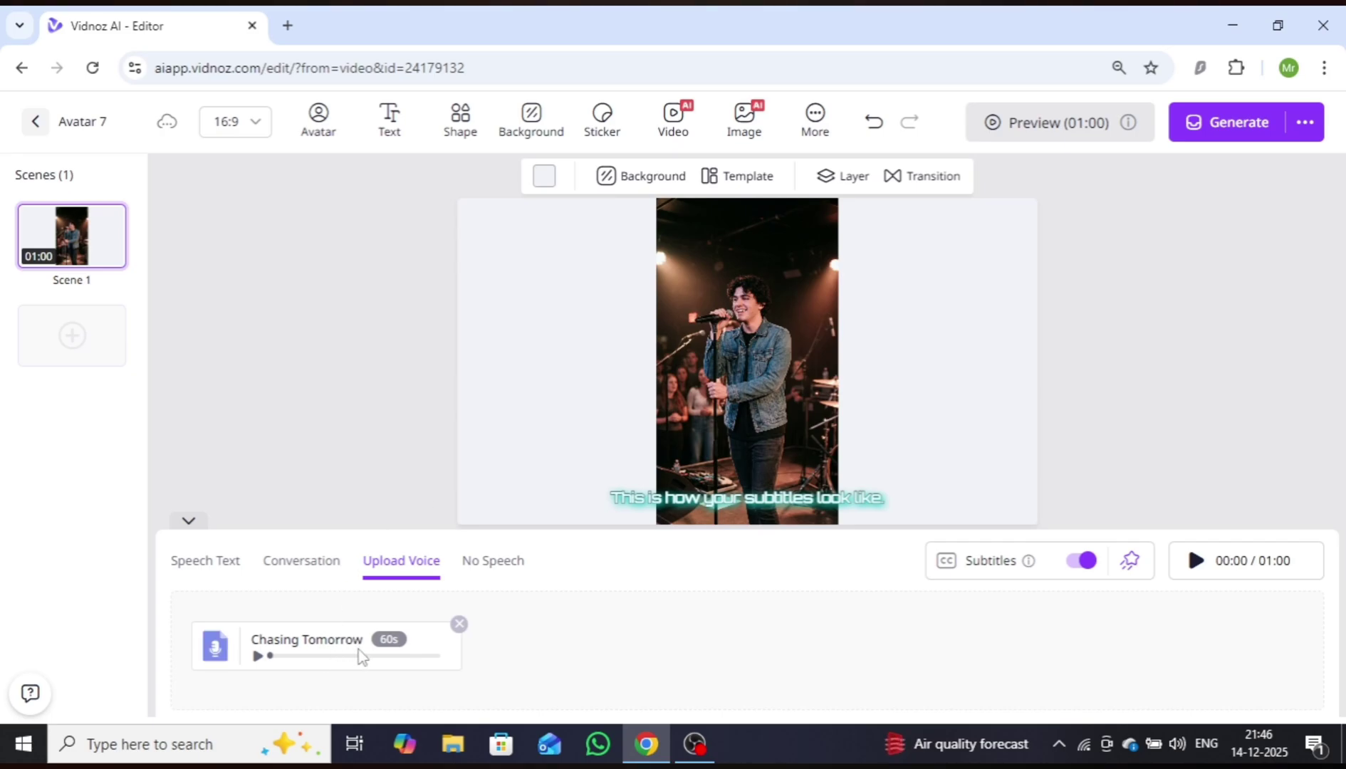
# Generate the one-minute Avatar 7 video, confirming the 150-credit cost.
pyautogui.click(1229, 123)
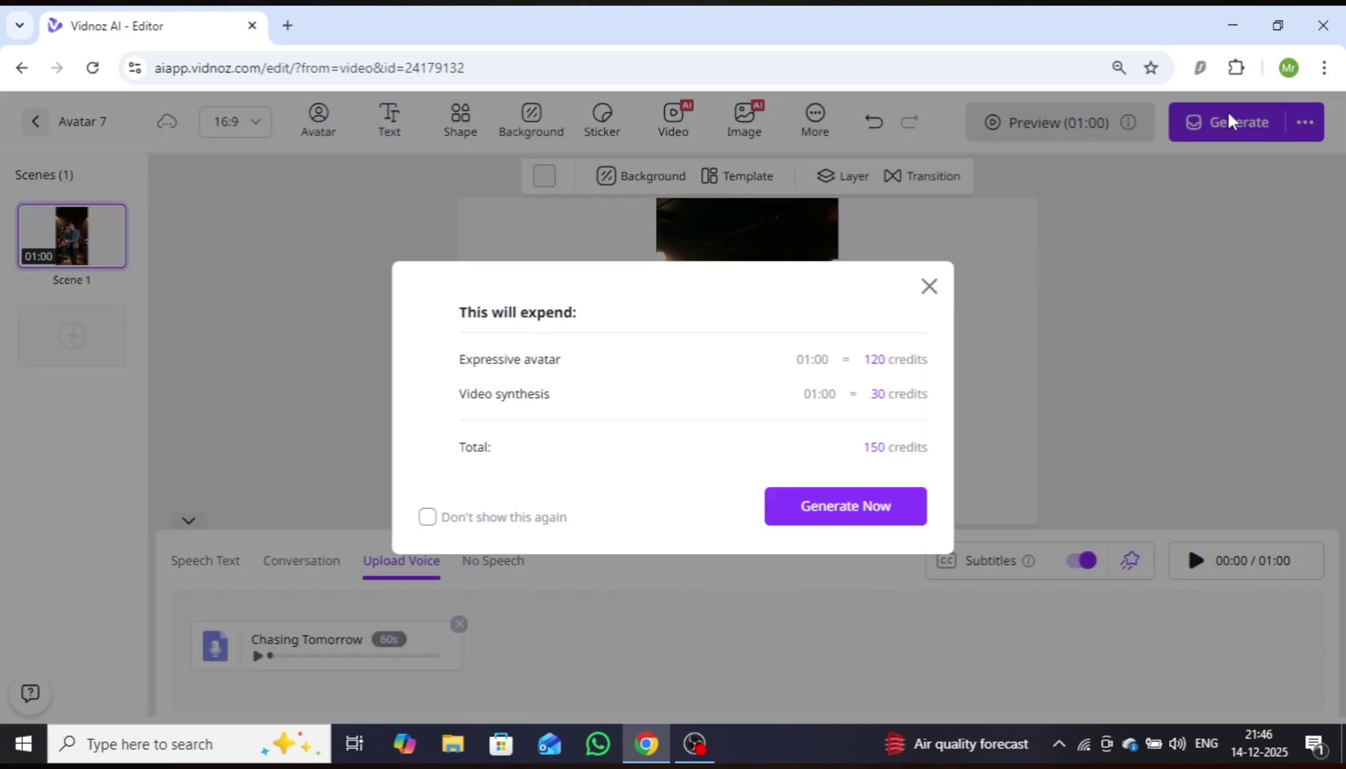
pyautogui.click(830, 501)
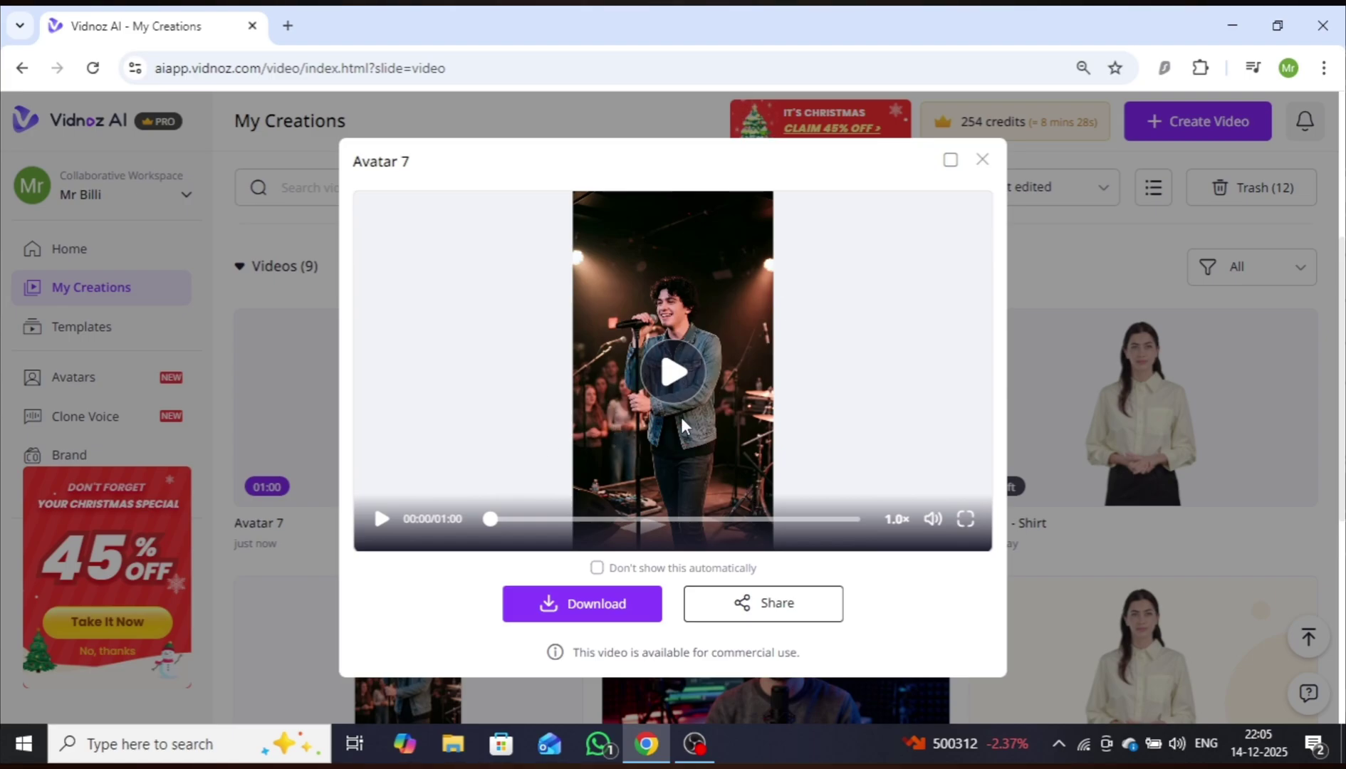
pyautogui.click(380, 520)
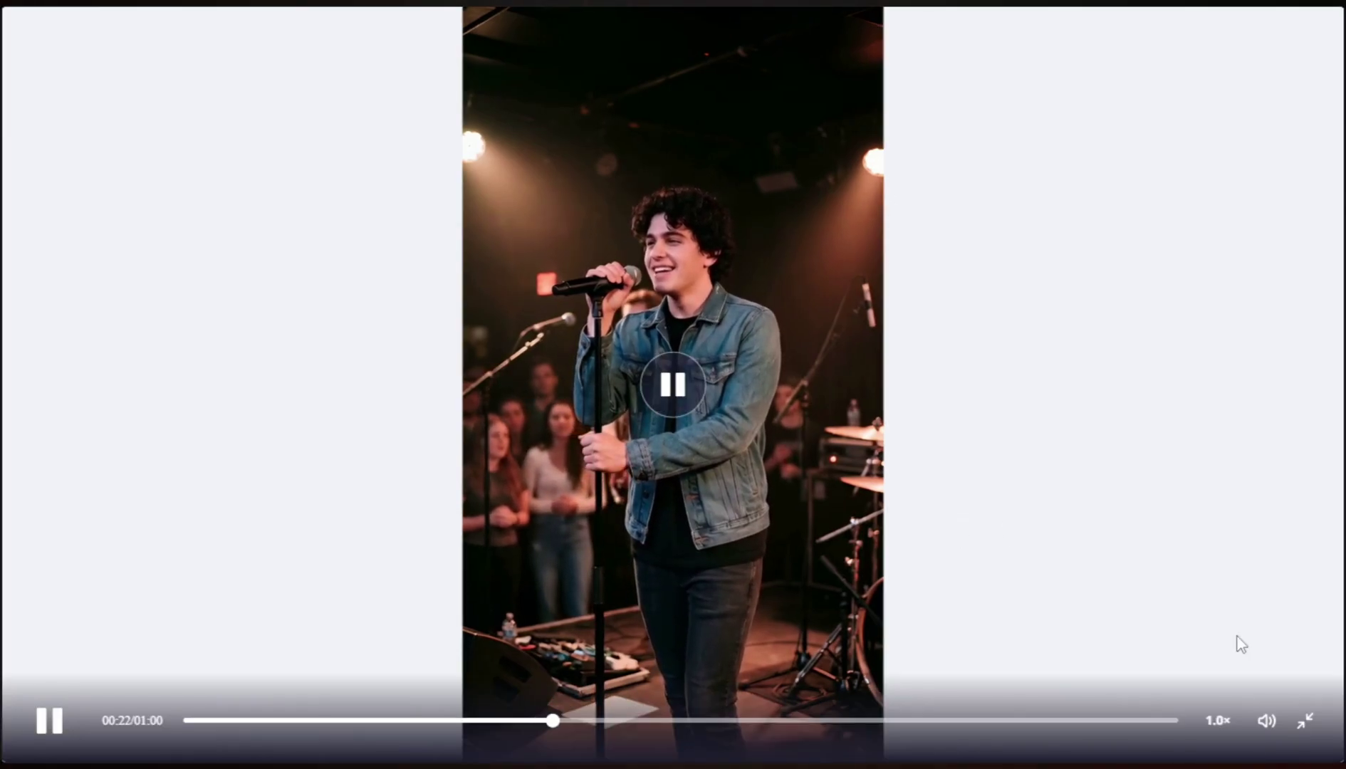
pyautogui.click(1306, 733)
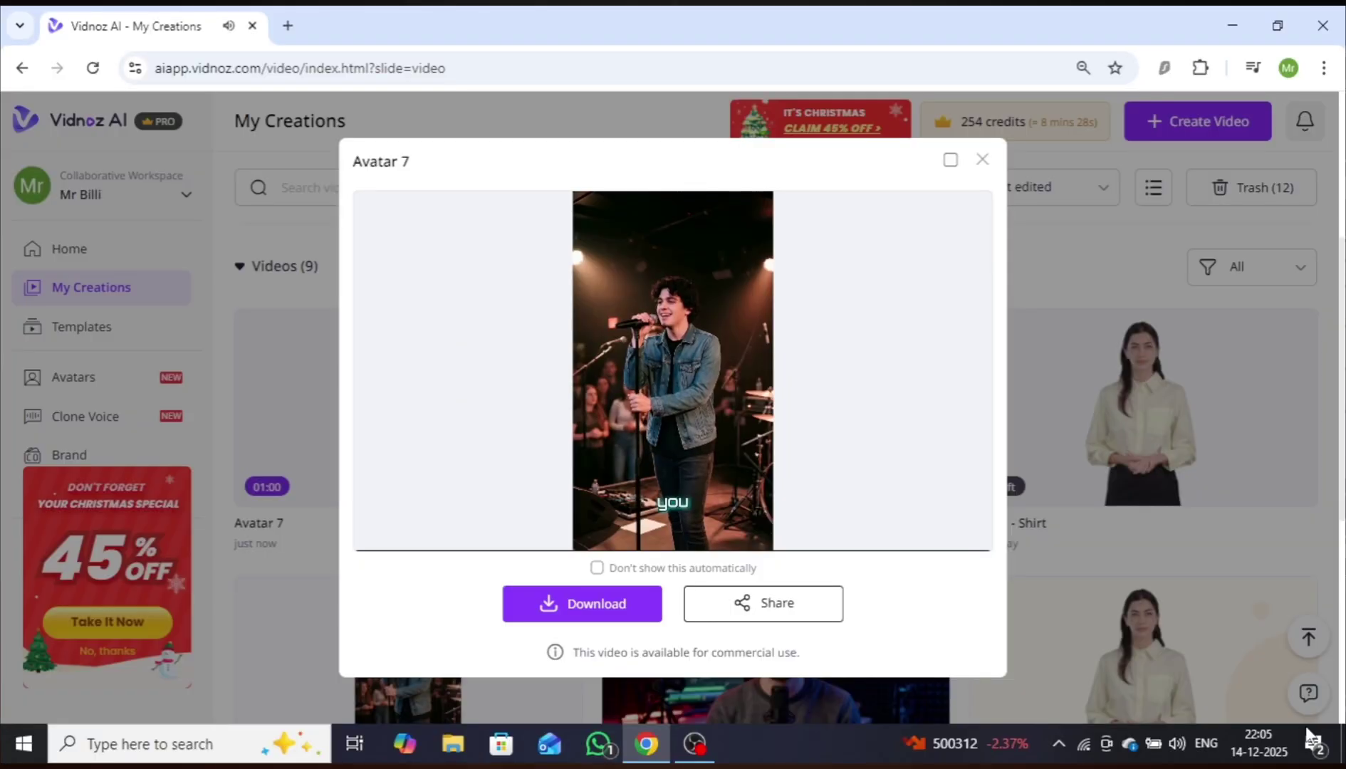
pyautogui.moveTo(695, 385)
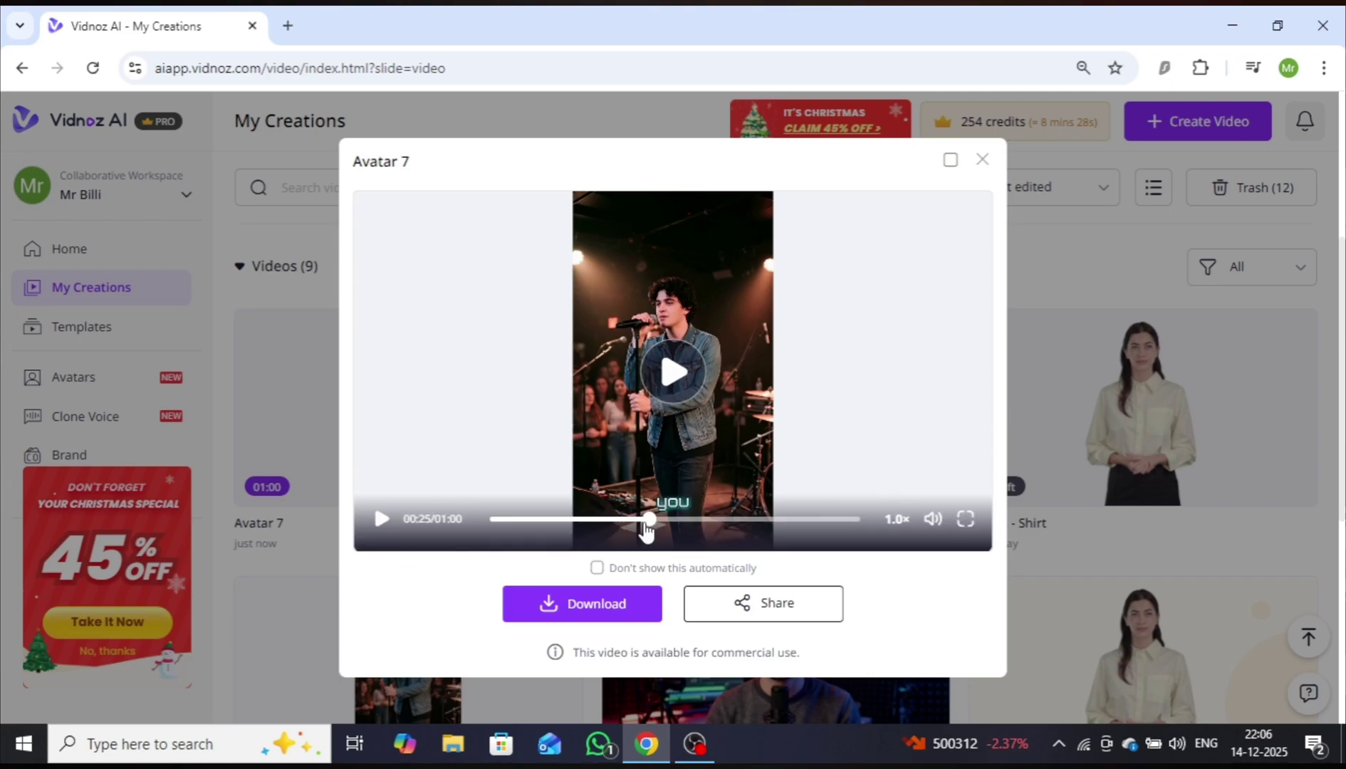
pyautogui.moveTo(648, 520); pyautogui.dragTo(515, 528)
pyautogui.click(510, 519)
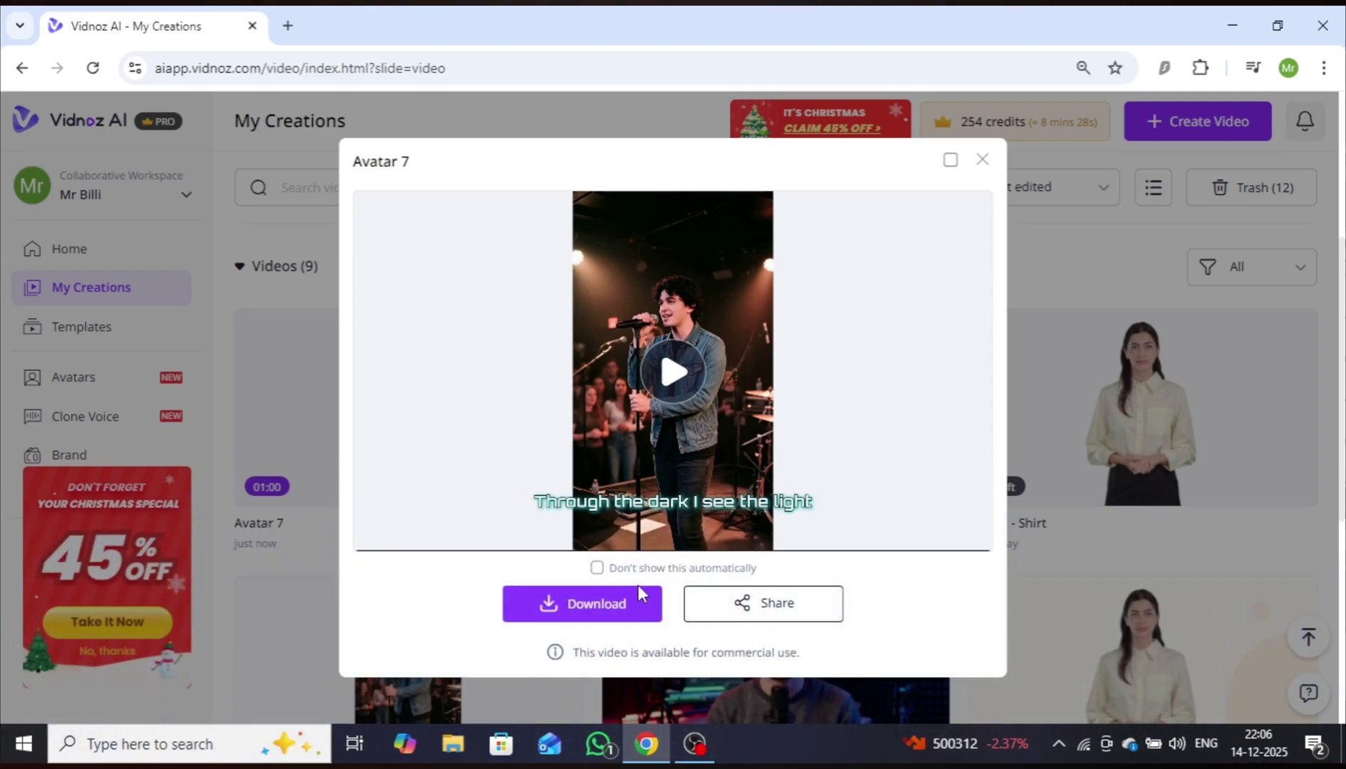
# Choose the 1080p download option for the finished Avatar 7 video.
pyautogui.click(639, 616)
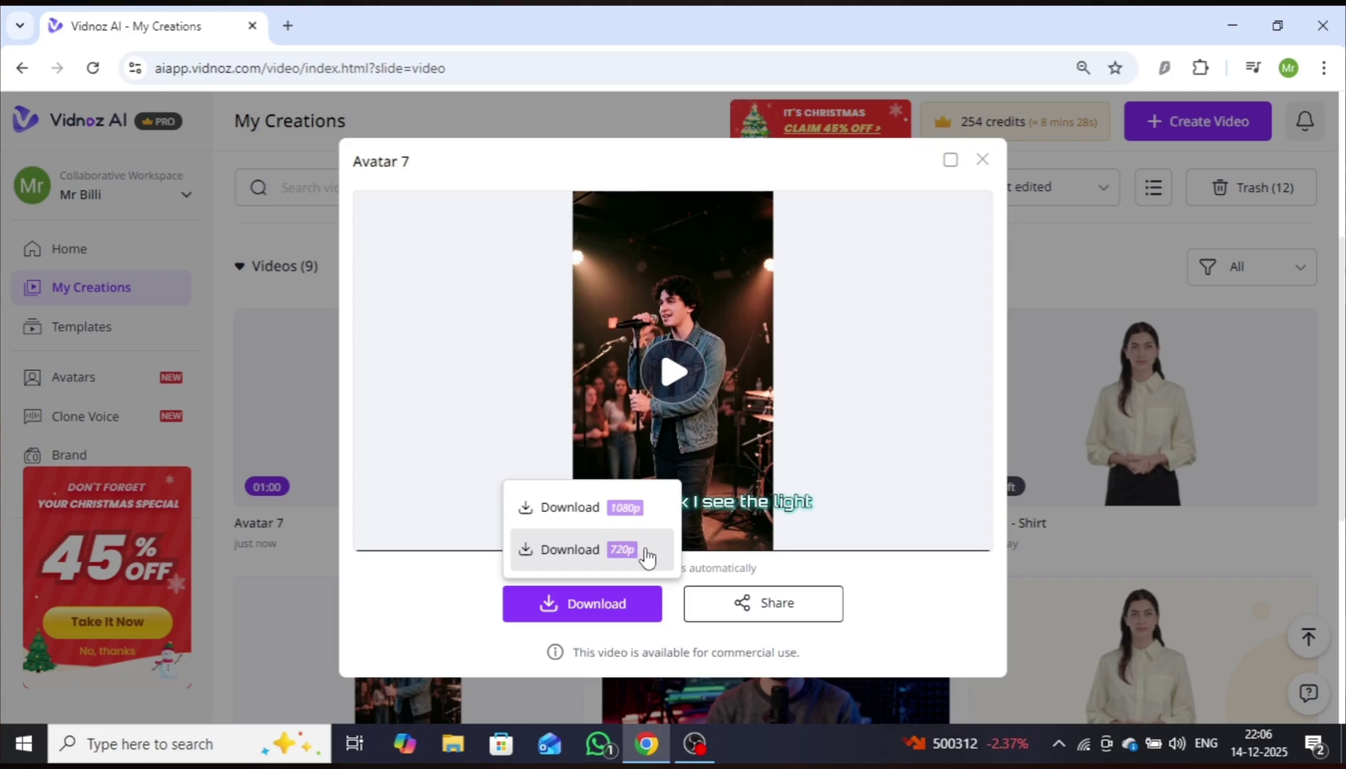
pyautogui.click(650, 511)
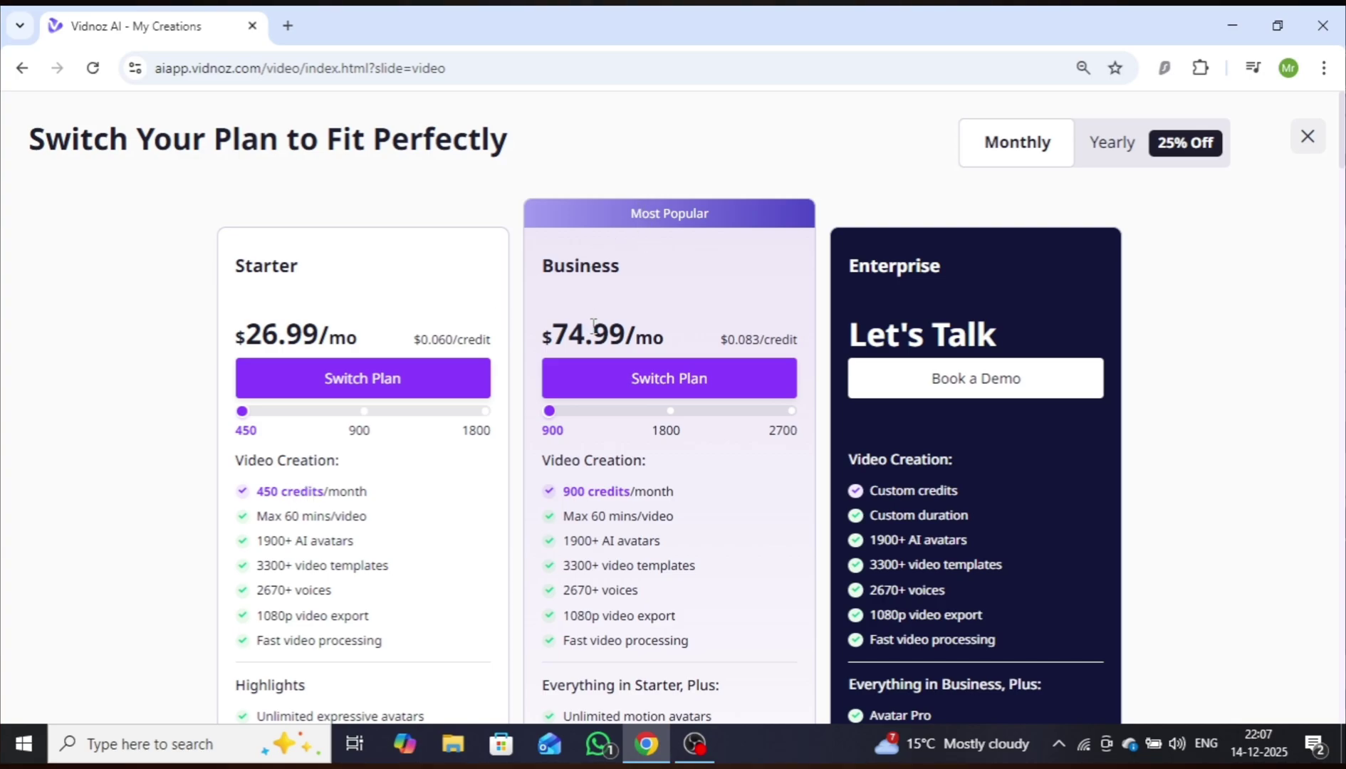
# Check the yearly plan prices, then close the pricing page to return to My Creations.
pyautogui.click(1125, 143)
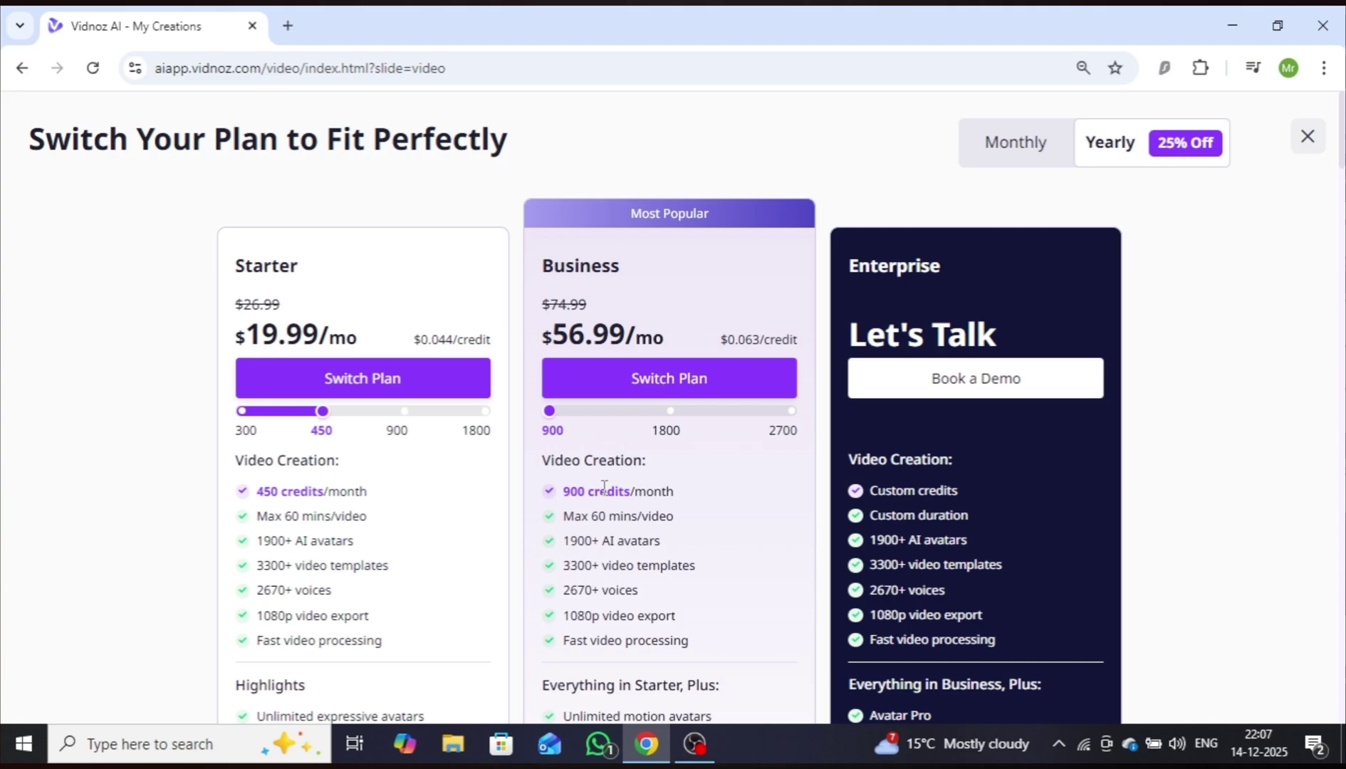
pyautogui.click(1308, 139)
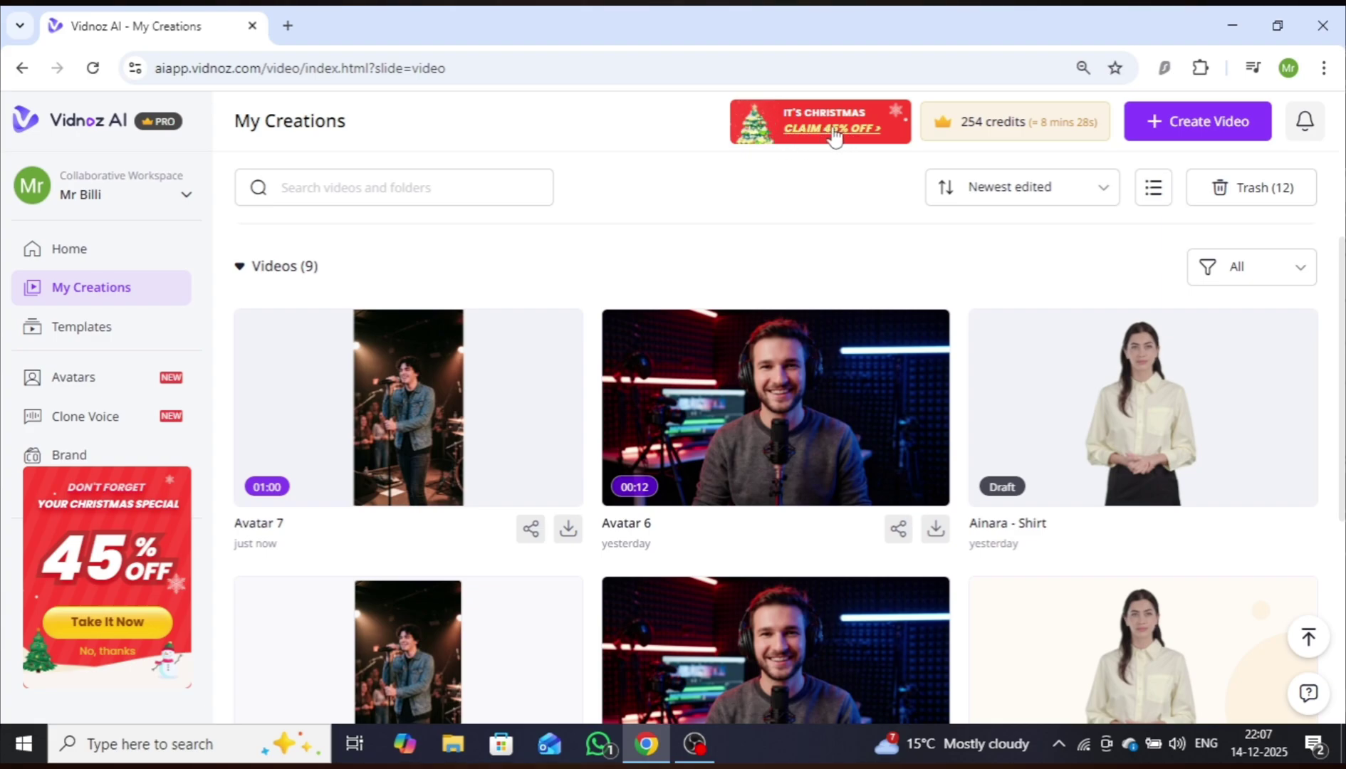
pyautogui.moveTo(284, 402)
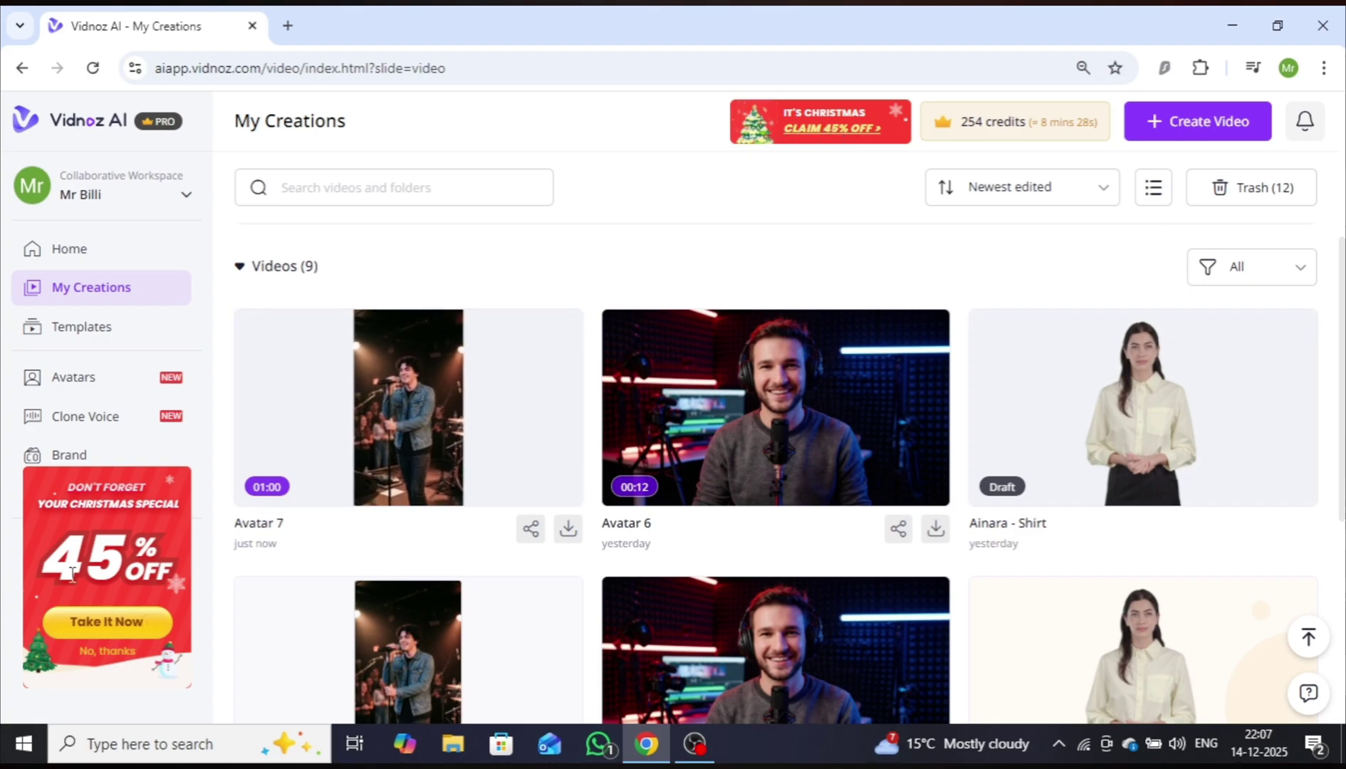